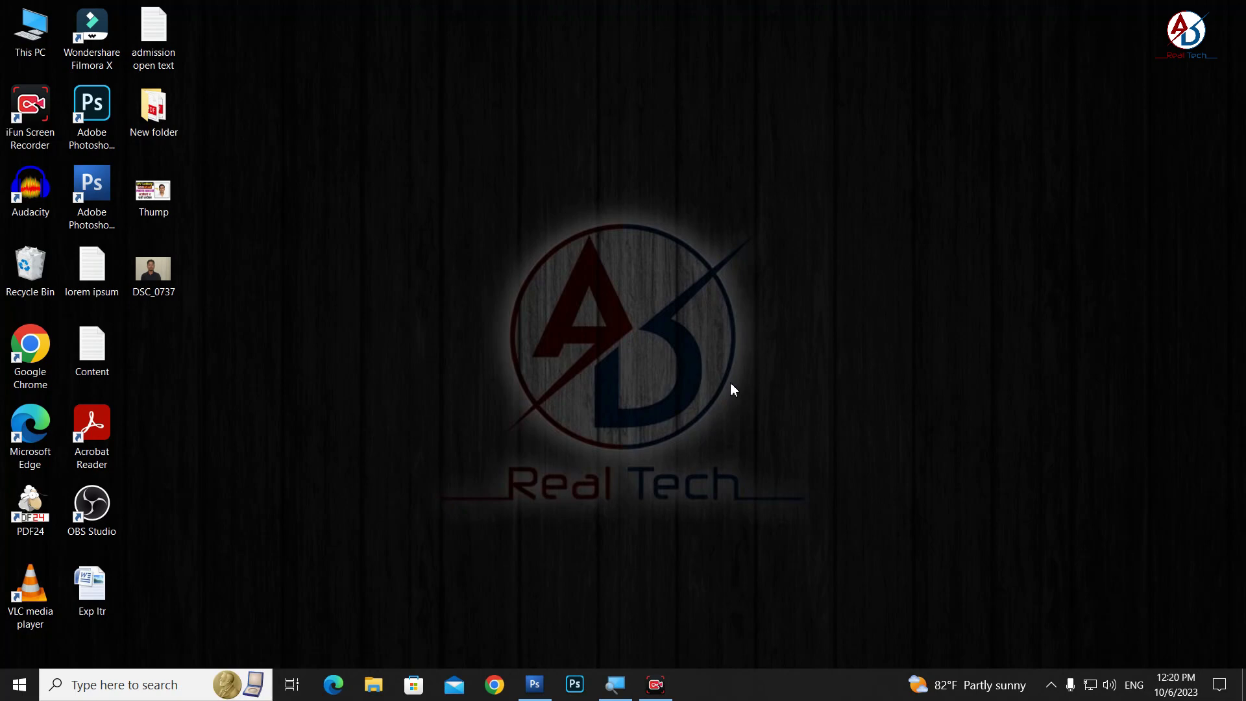
Step: Launch Google Chrome from the taskbar, opening a new tab with Google search
left_click(494, 683)
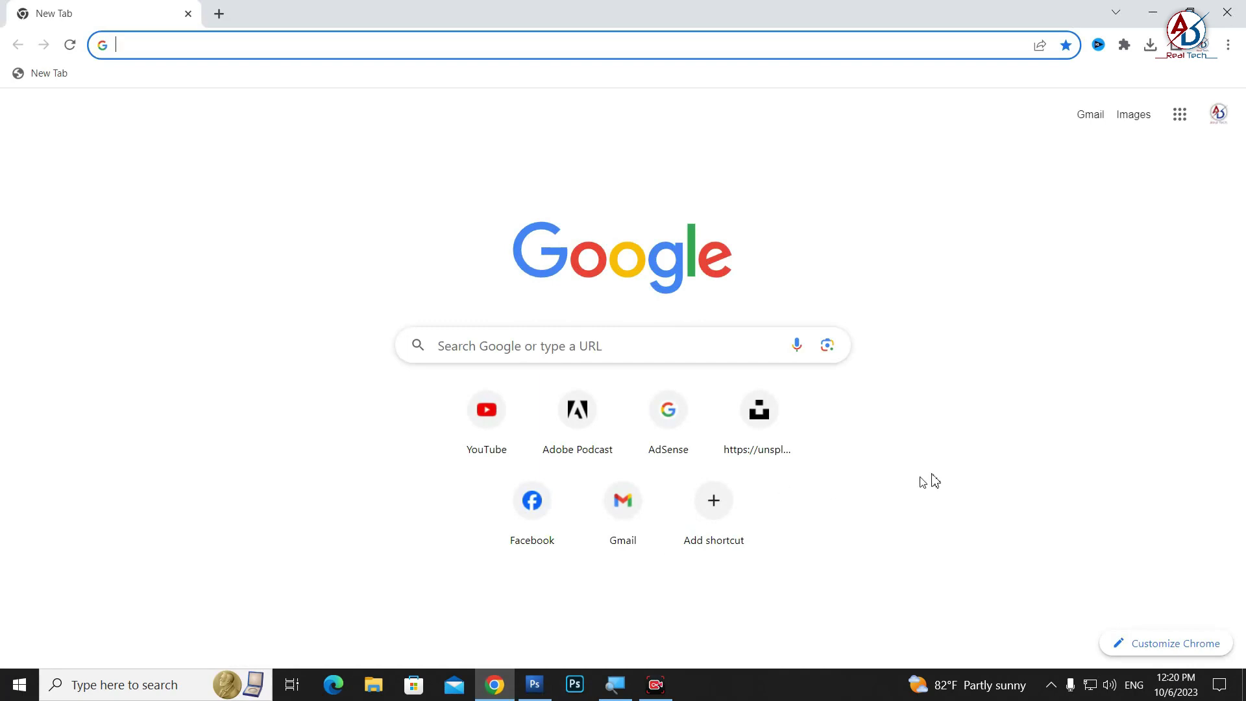
Step: Search 'dvlottery state gov' and open the Electronic Diversity Visa Program site
left_click(326, 46)
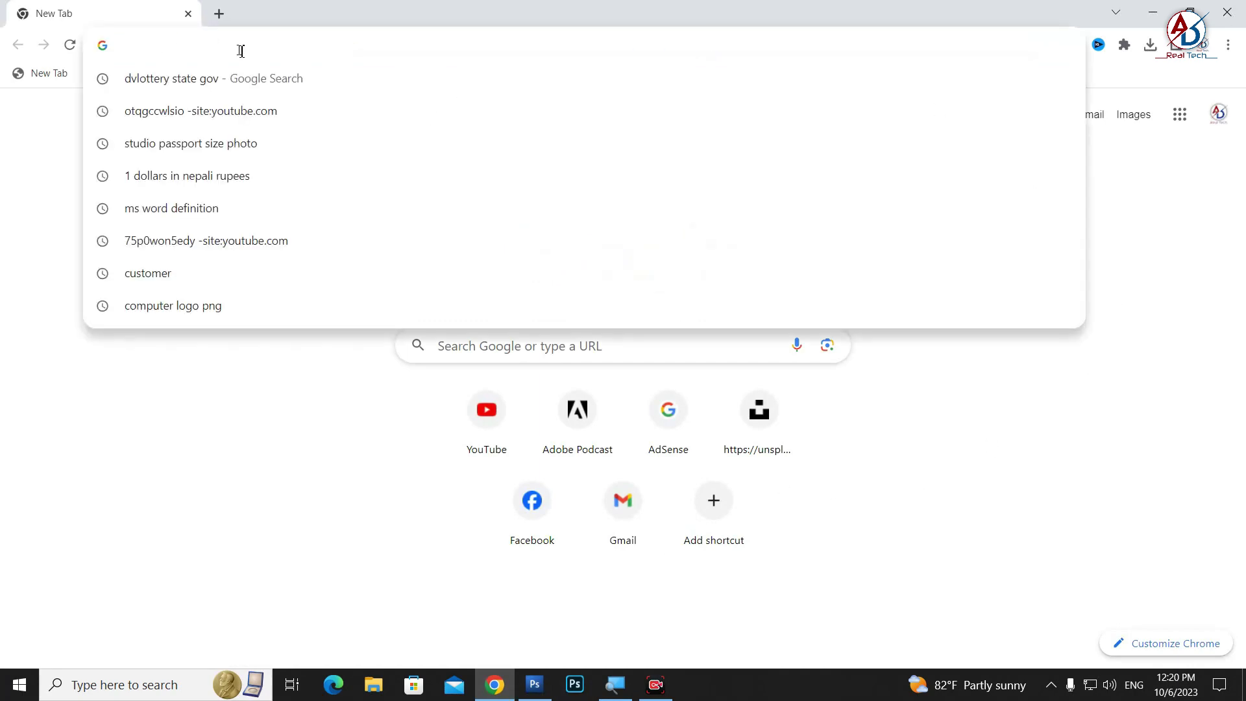
left_click(169, 81)
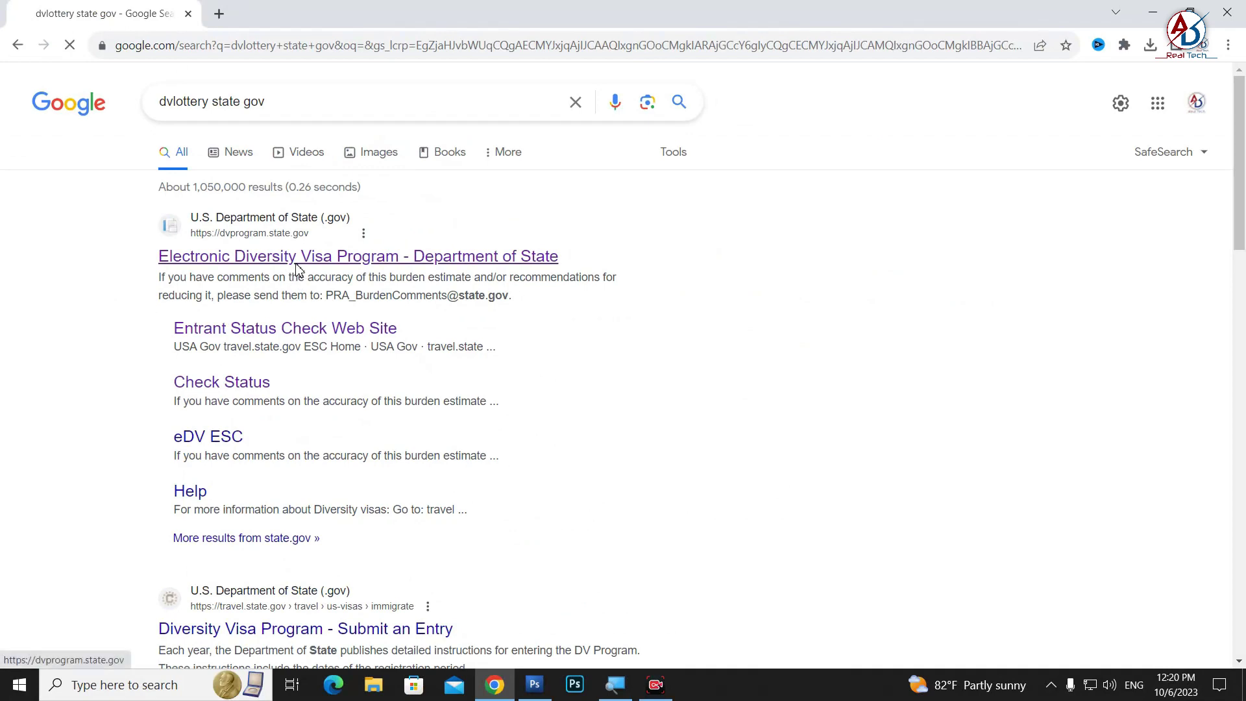
left_click(297, 269)
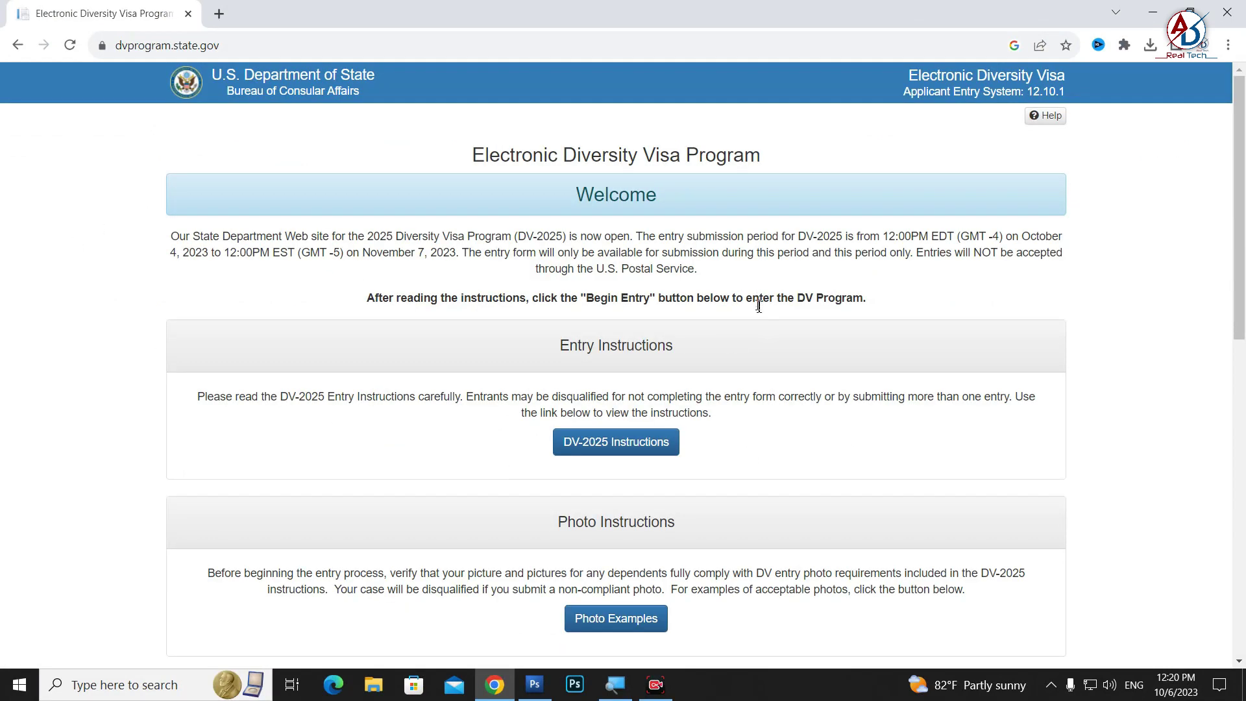
Step: Open the site's Photo Examples page of acceptable visa photos in a new tab
scroll(759, 306, "down", 2)
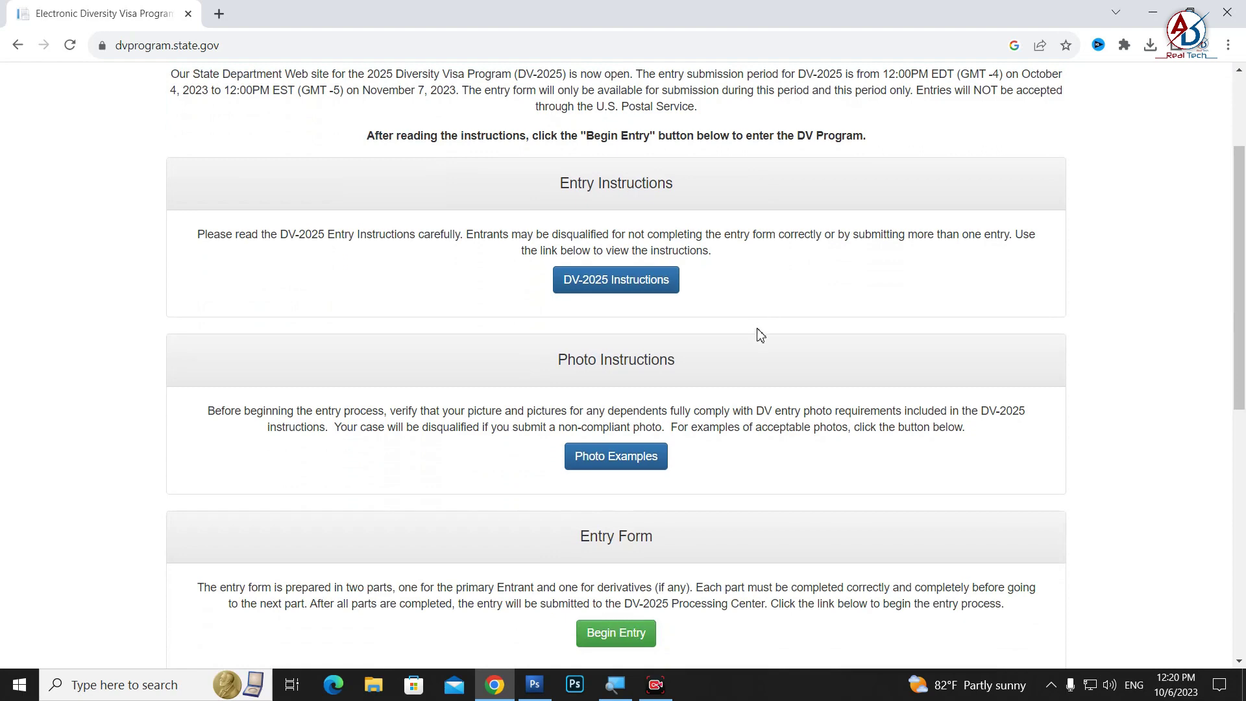
scroll(759, 336, "down", 1)
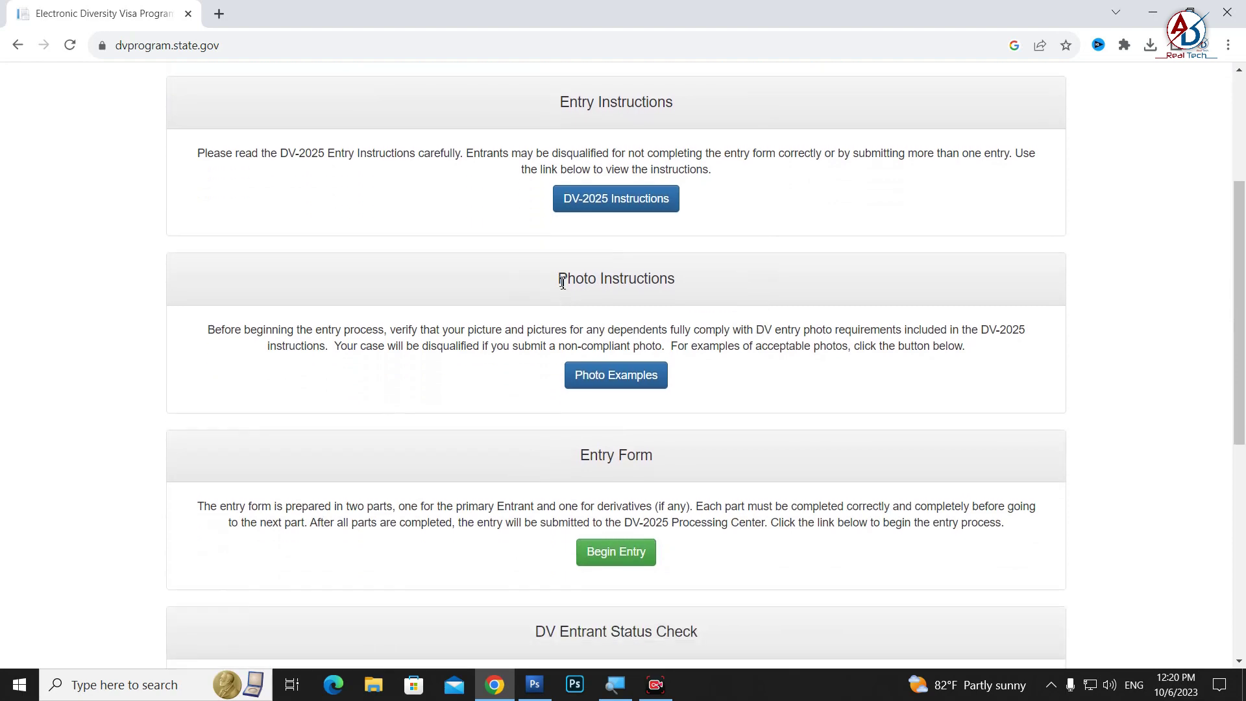
left_click_drag(562, 283, 679, 286)
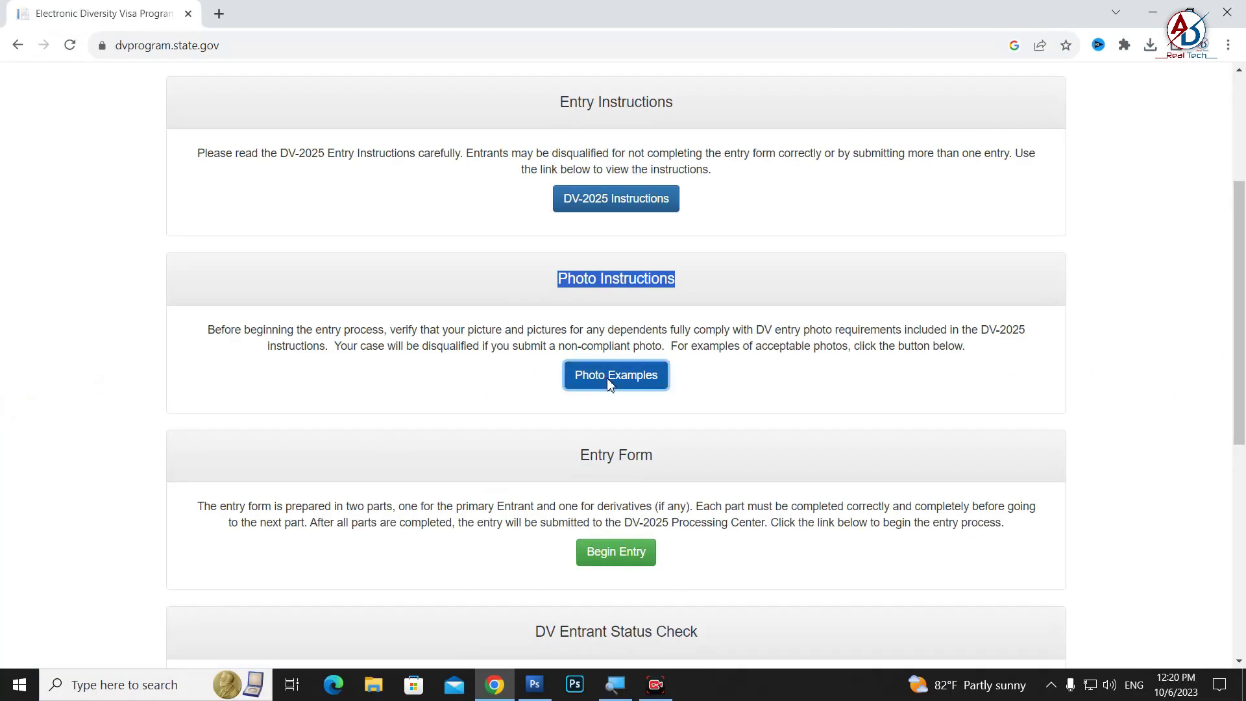
left_click(609, 383)
Step: Go to the Digital Image Requirements page on travel.state.gov
scroll(642, 360, "down", 1)
scroll(654, 364, "down", 3)
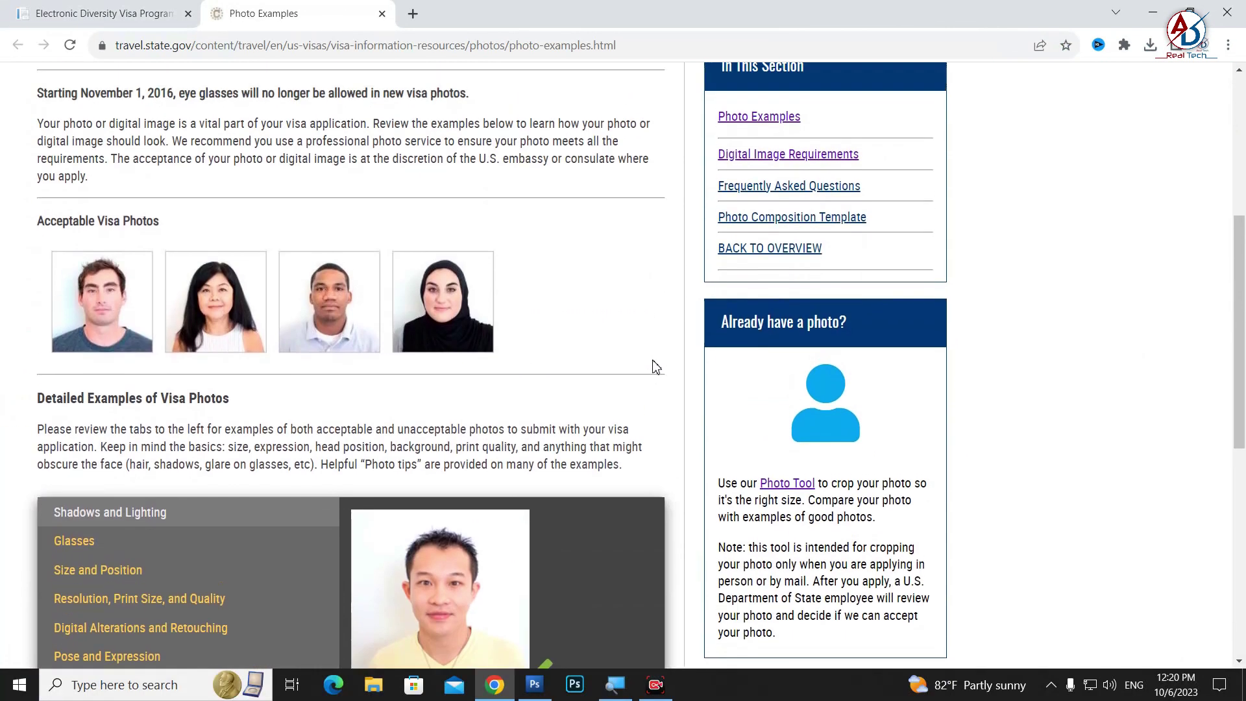
scroll(652, 365, "up", 2)
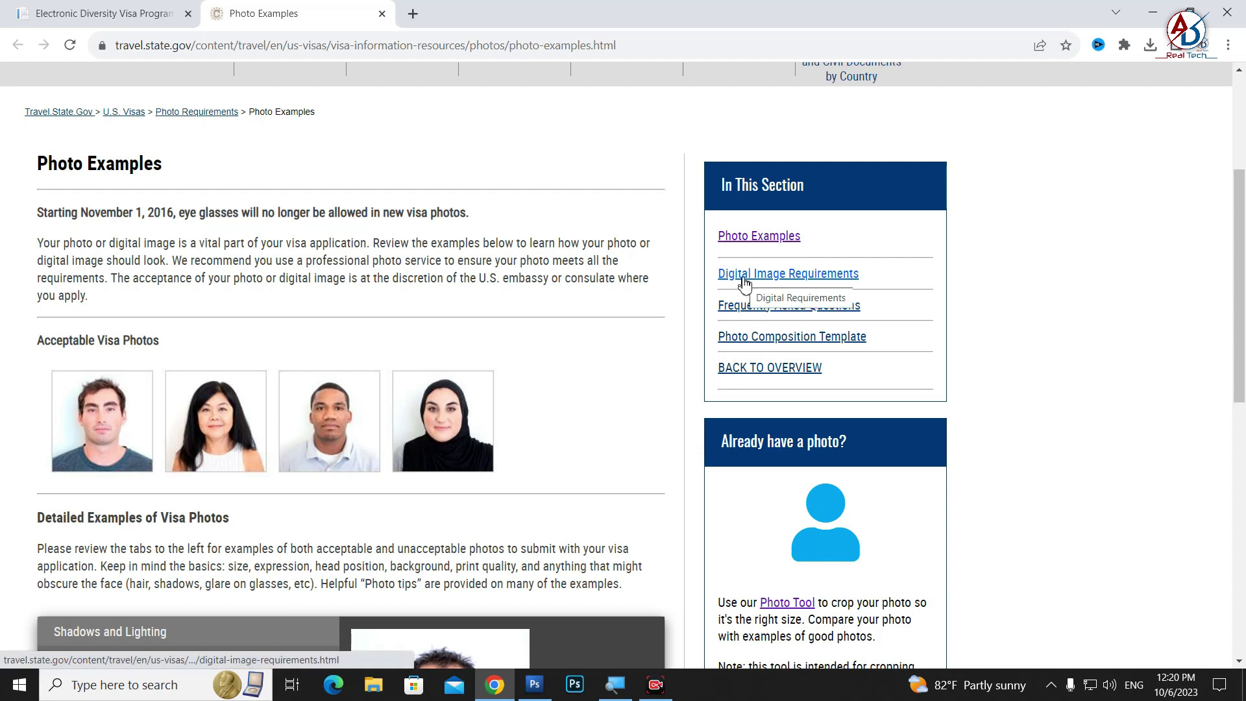
left_click(744, 283)
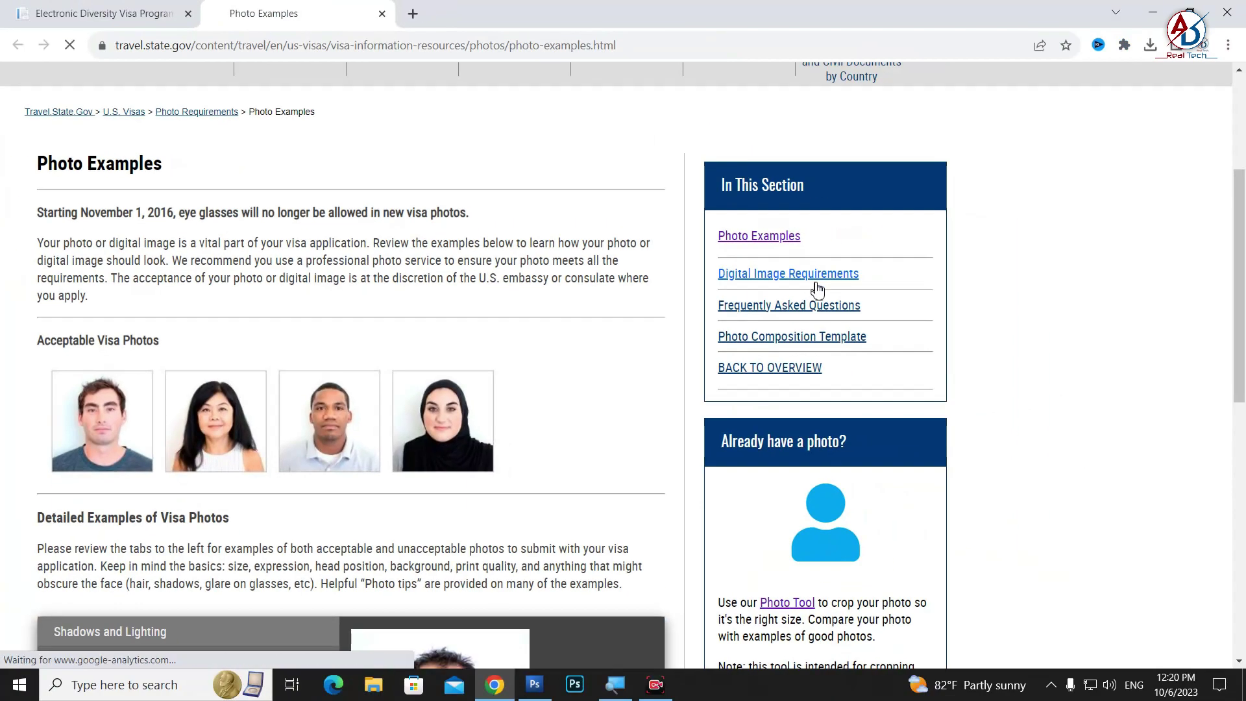
left_click(815, 281)
Step: Launch the State Department Photo Tool in a new tab and minimize Chrome
scroll(568, 359, "down", 7)
scroll(568, 359, "down", 4)
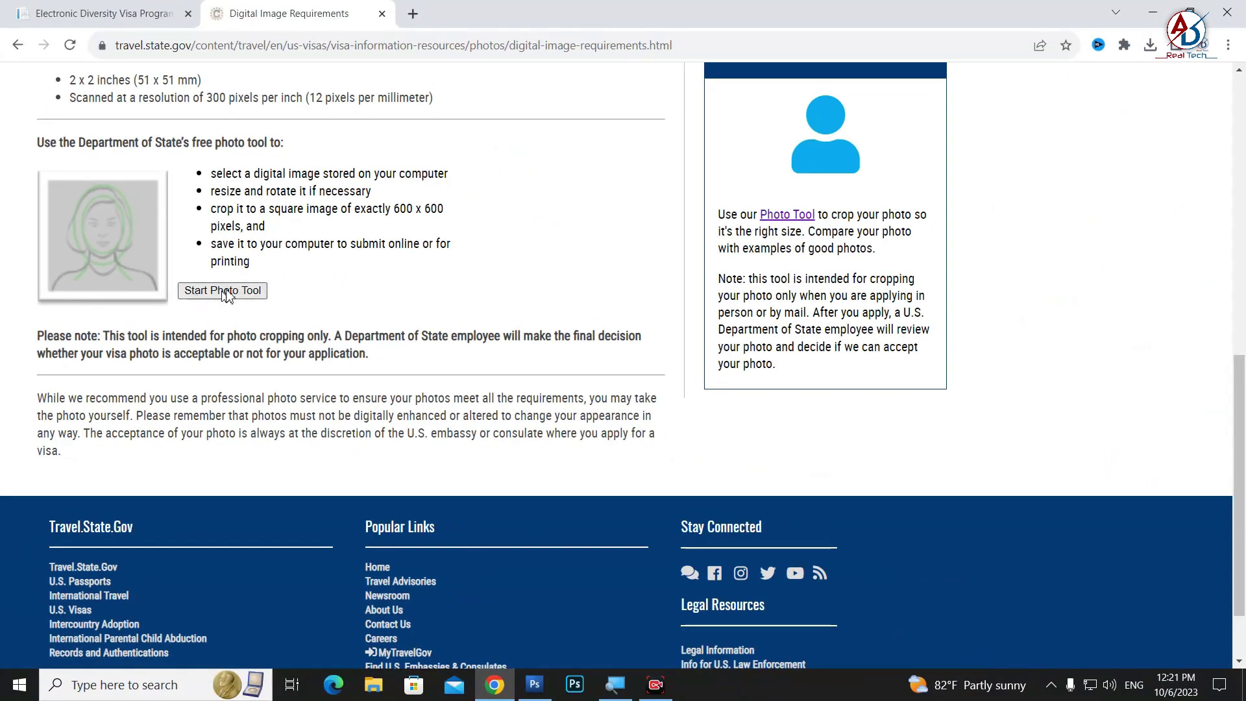
left_click(232, 293)
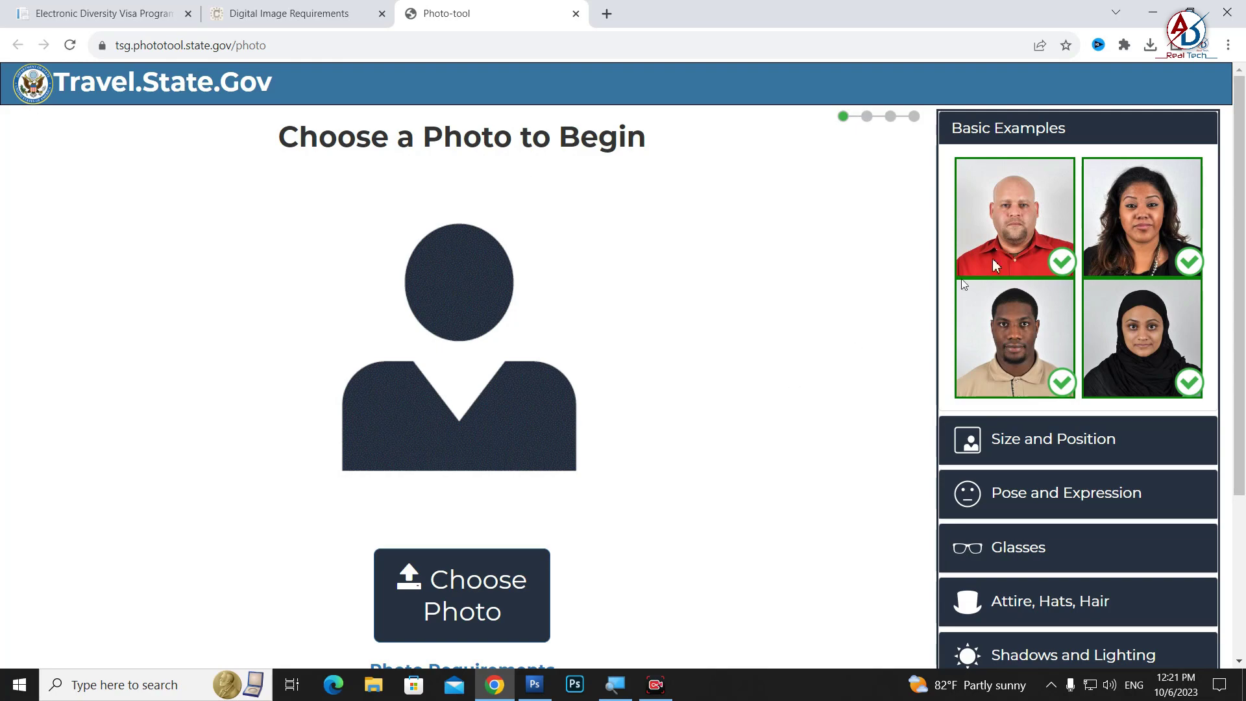
left_click(1153, 13)
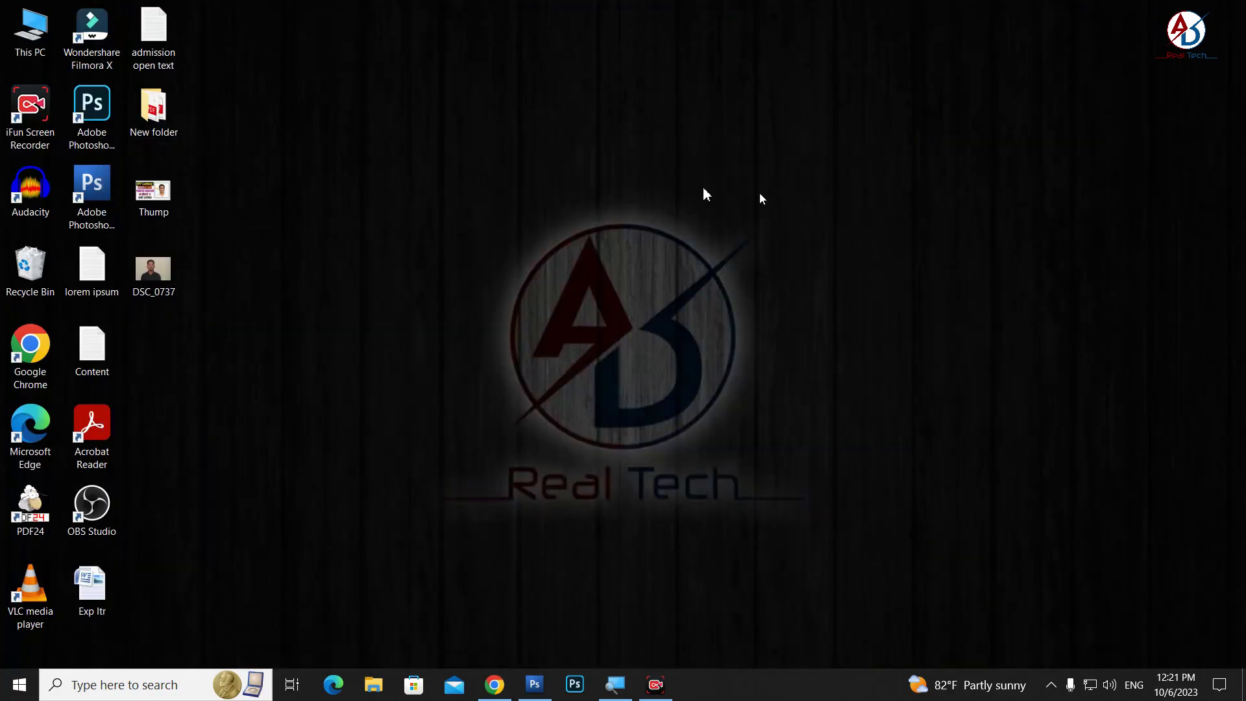
double_click(152, 280)
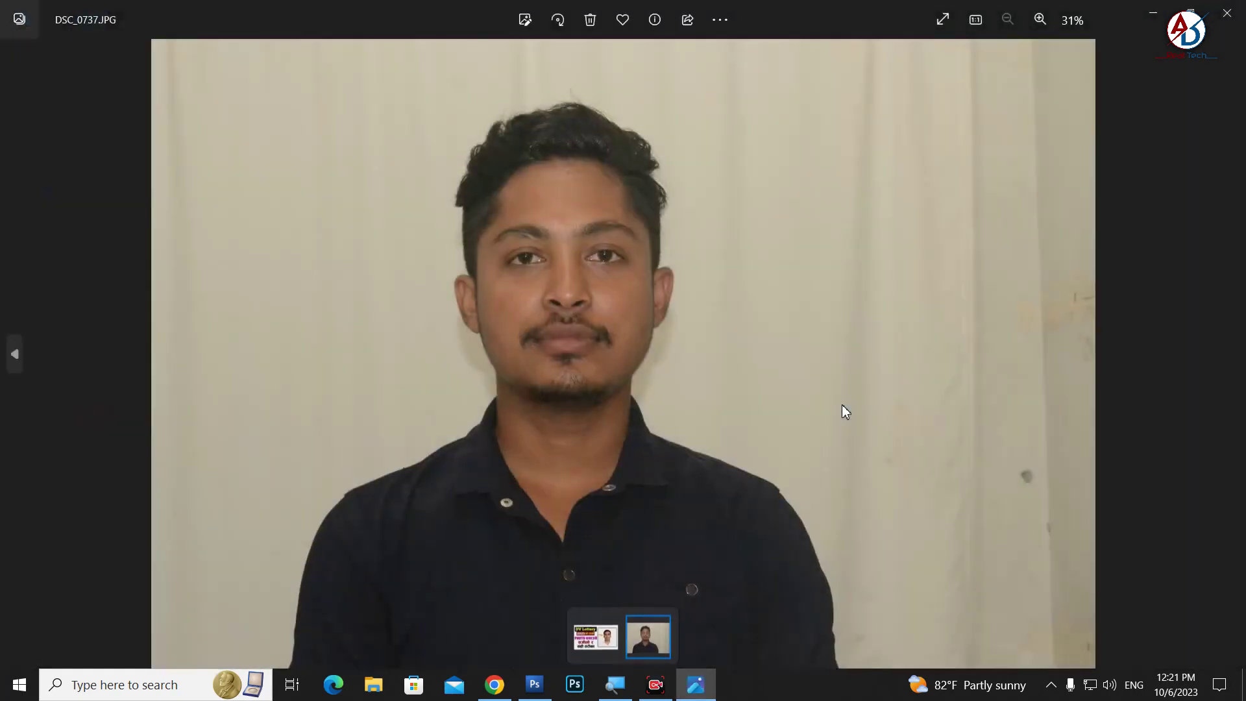
scroll(626, 458, "up", 2)
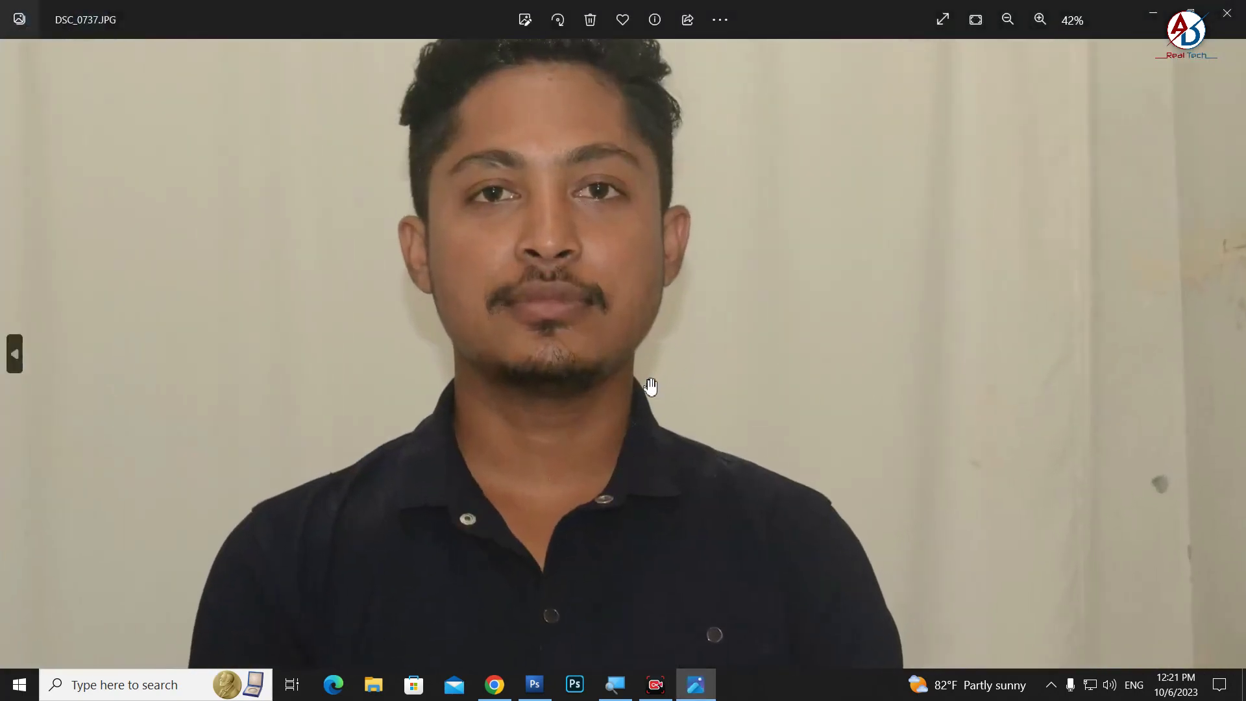
scroll(650, 386, "down", 2)
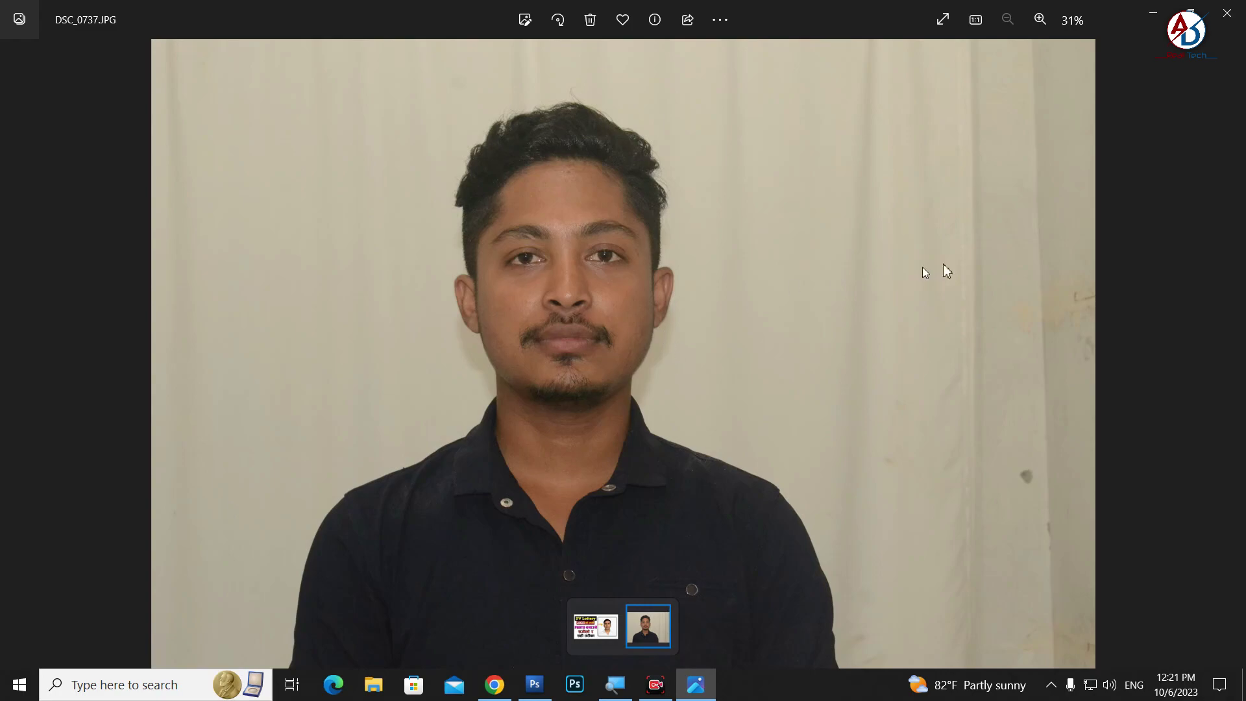
left_click(1227, 13)
mouse_move(533, 684)
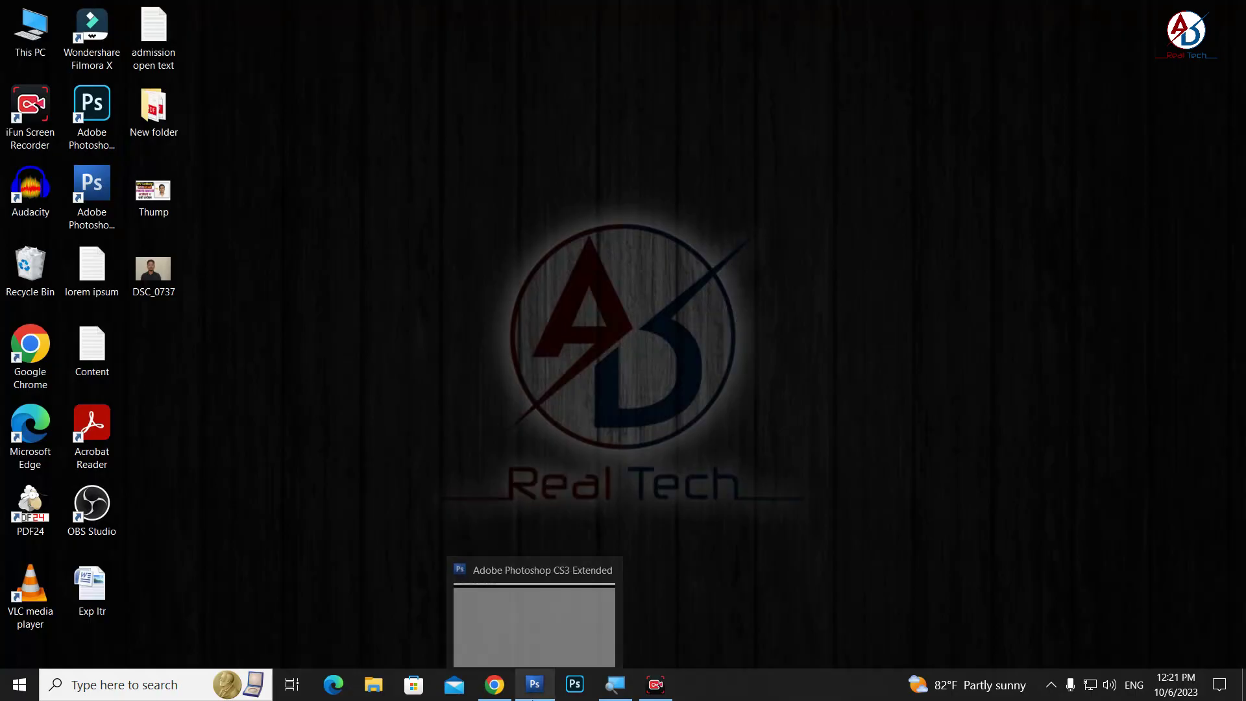
Step: Bring up Photoshop with DSC_0737.JPG, center its window, and collapse the Character panel
left_click(531, 694)
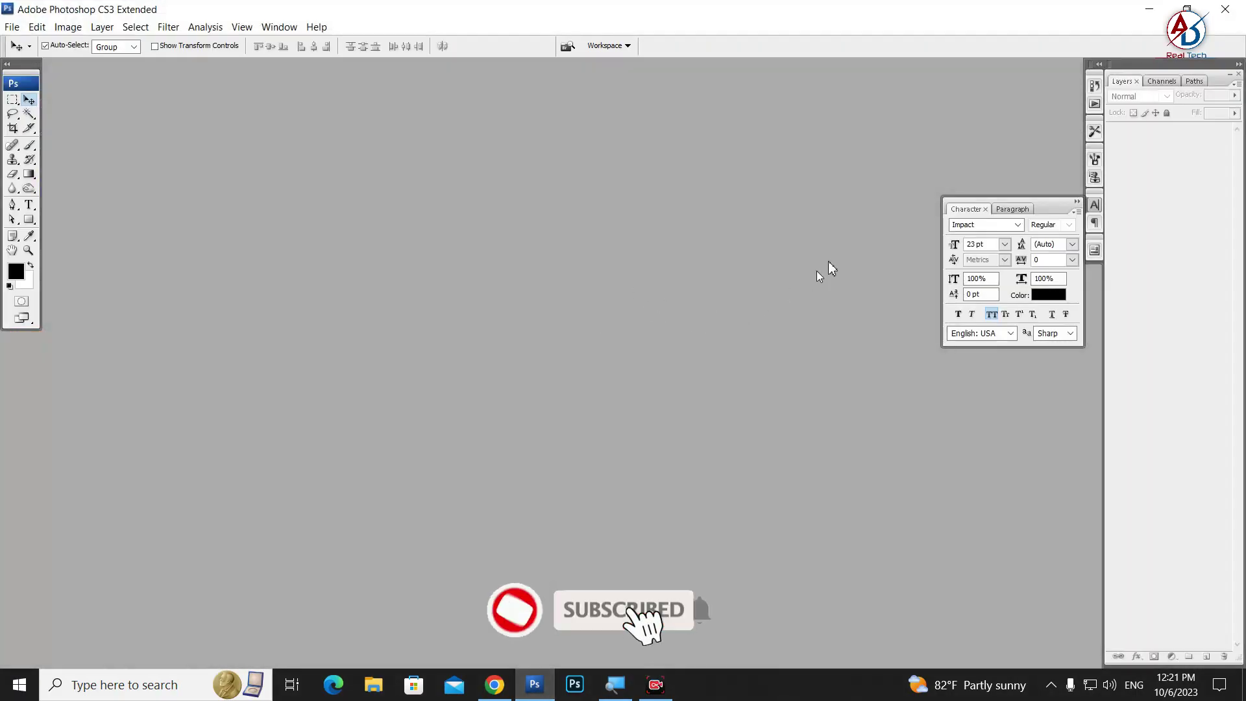
left_click(1147, 10)
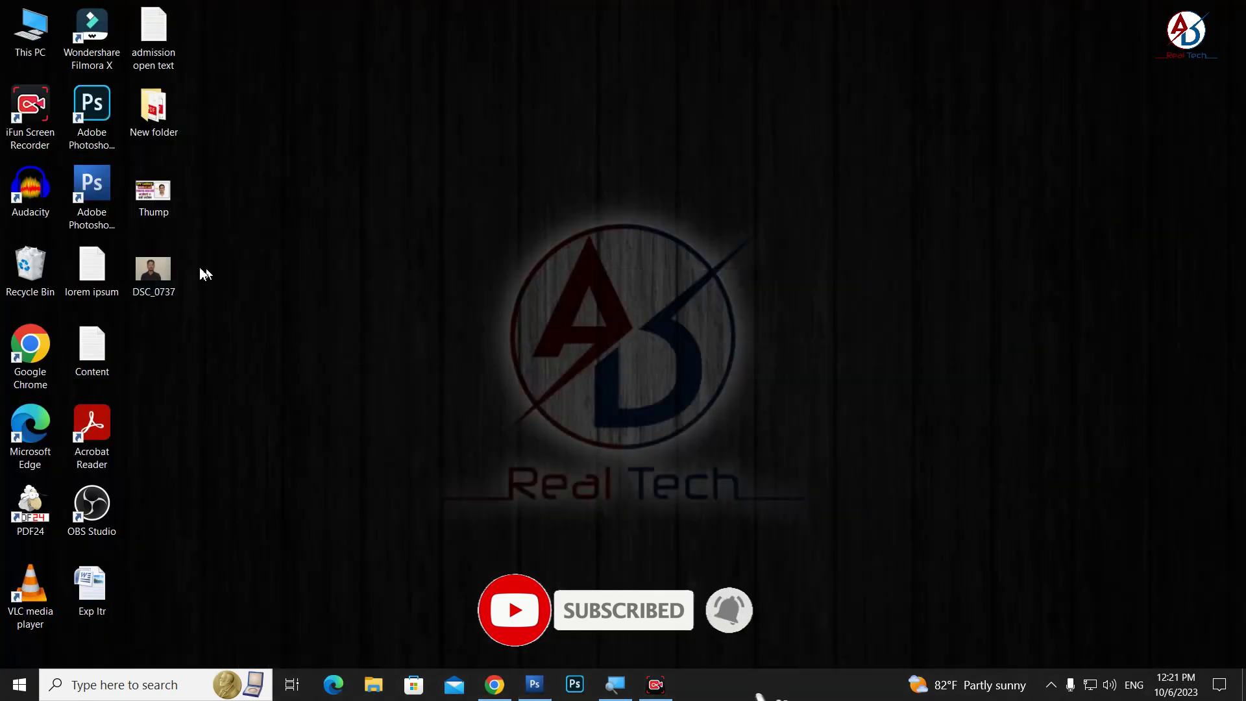
left_click(534, 685)
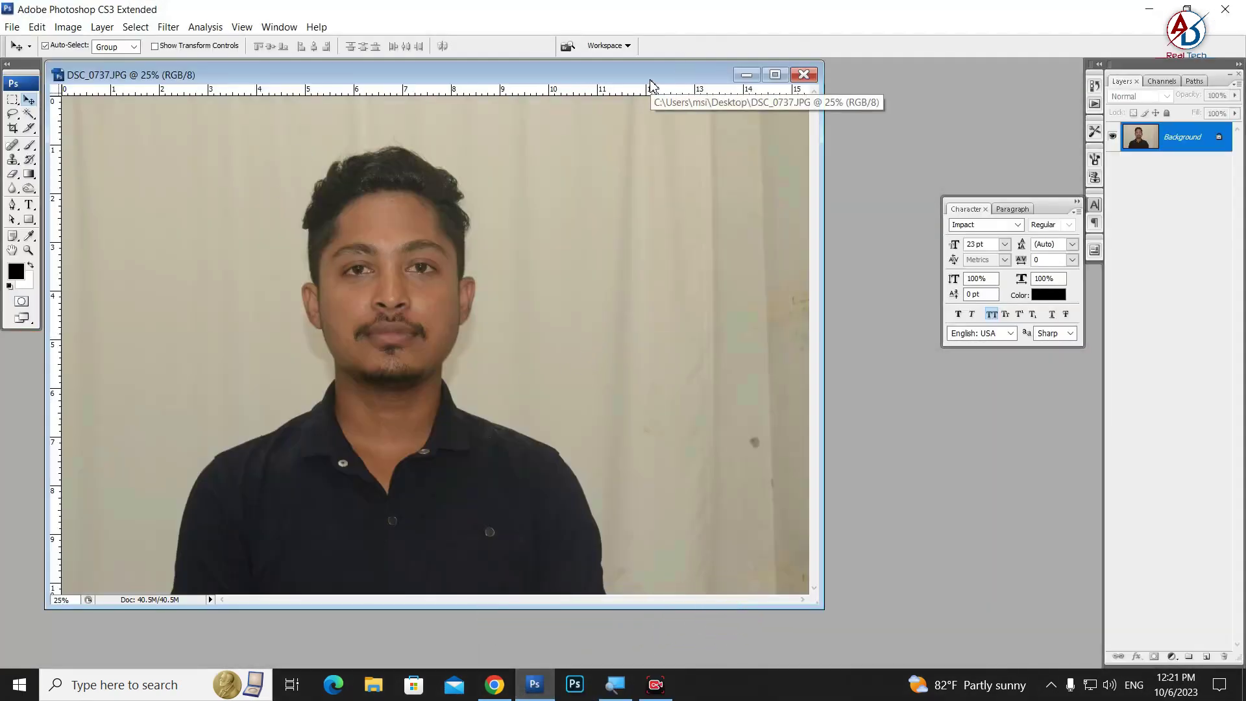
left_click_drag(809, 79, 828, 83)
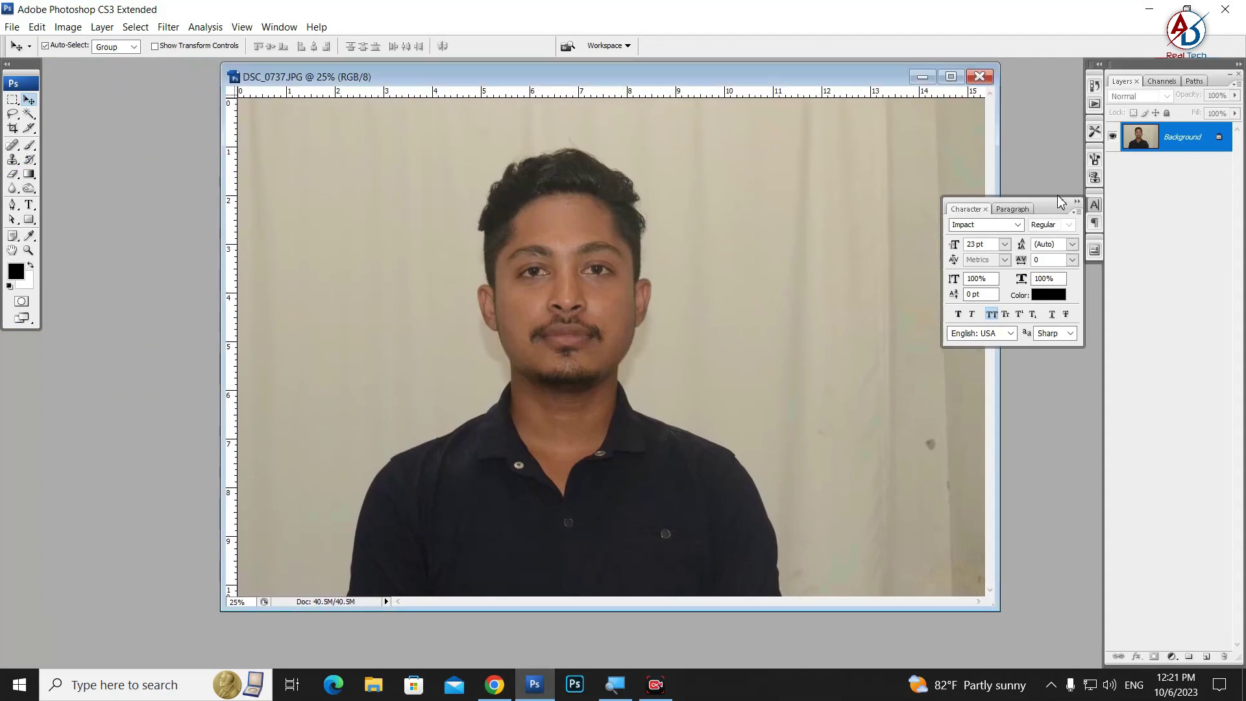
left_click(1077, 202)
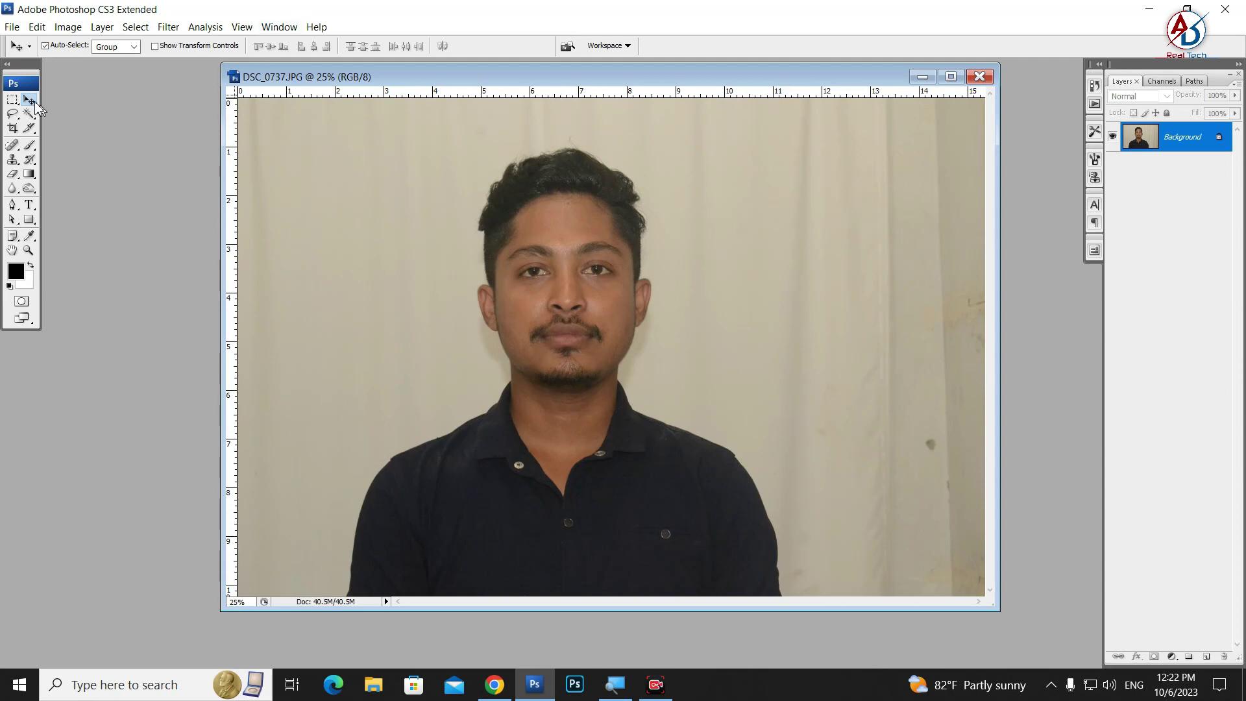
Step: Marquee-select a tall rectangle around the head and shoulders and crop to it
left_click(12, 99)
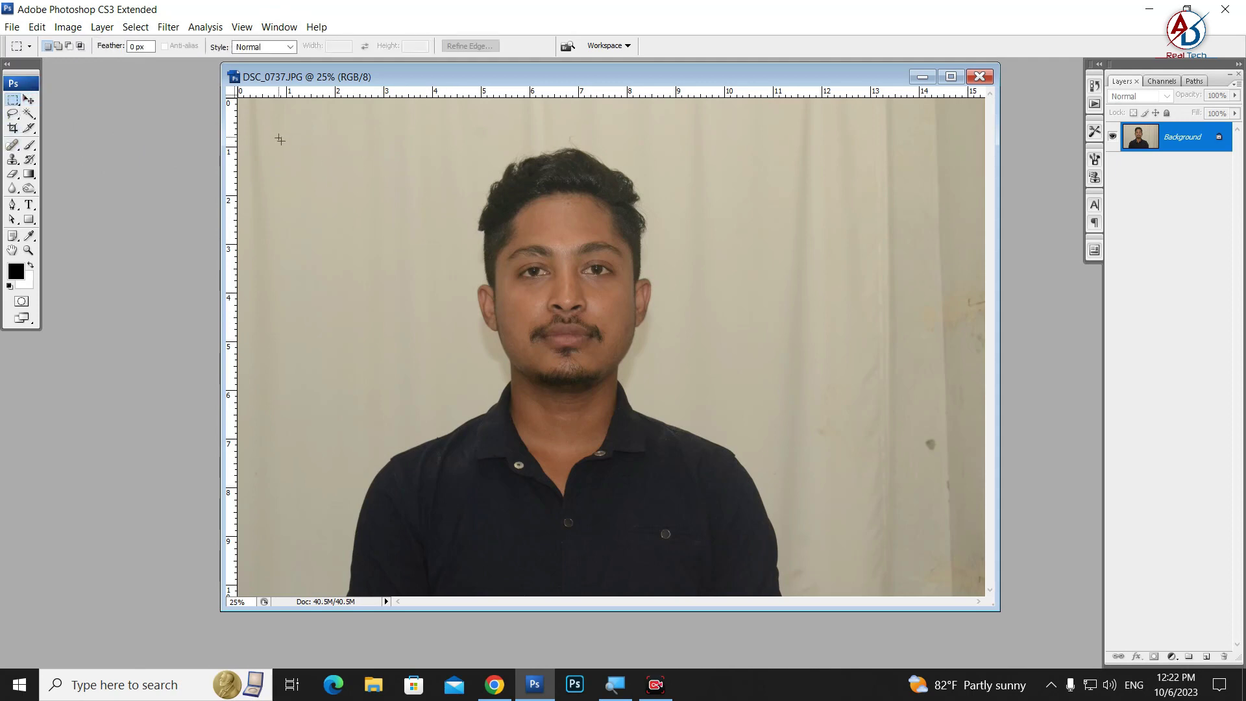
left_click_drag(425, 234, 839, 572)
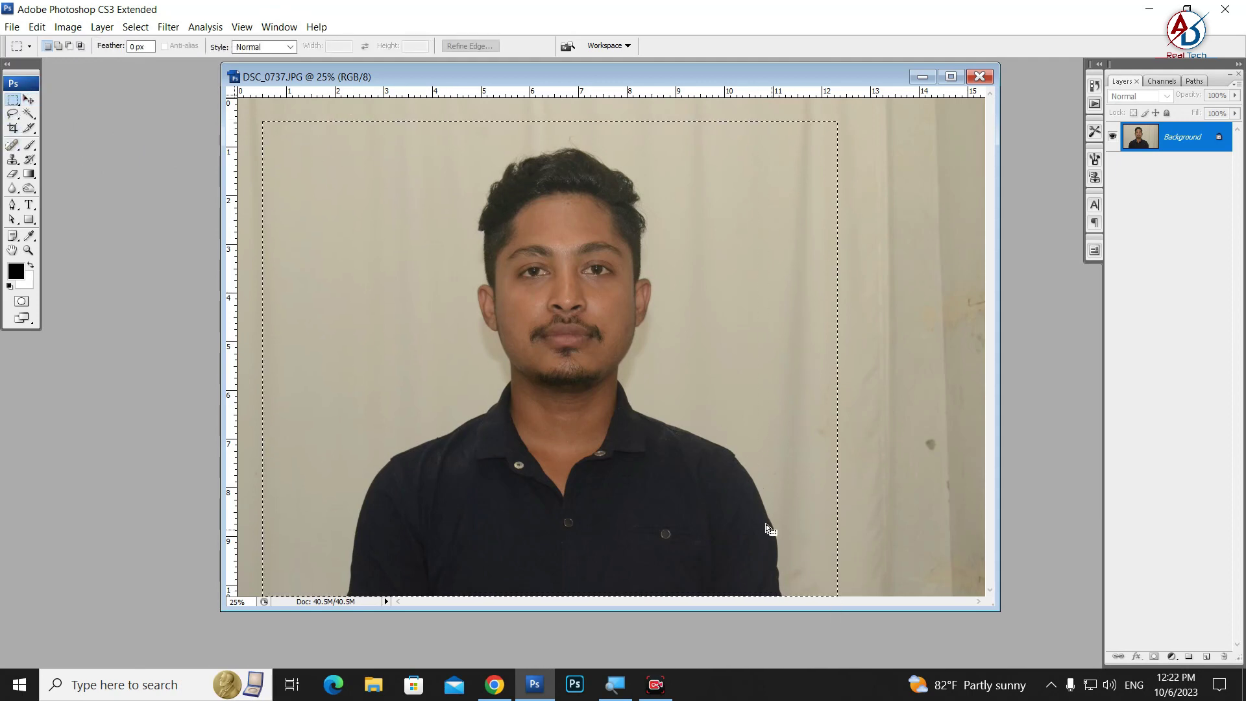
left_click_drag(765, 499, 767, 510)
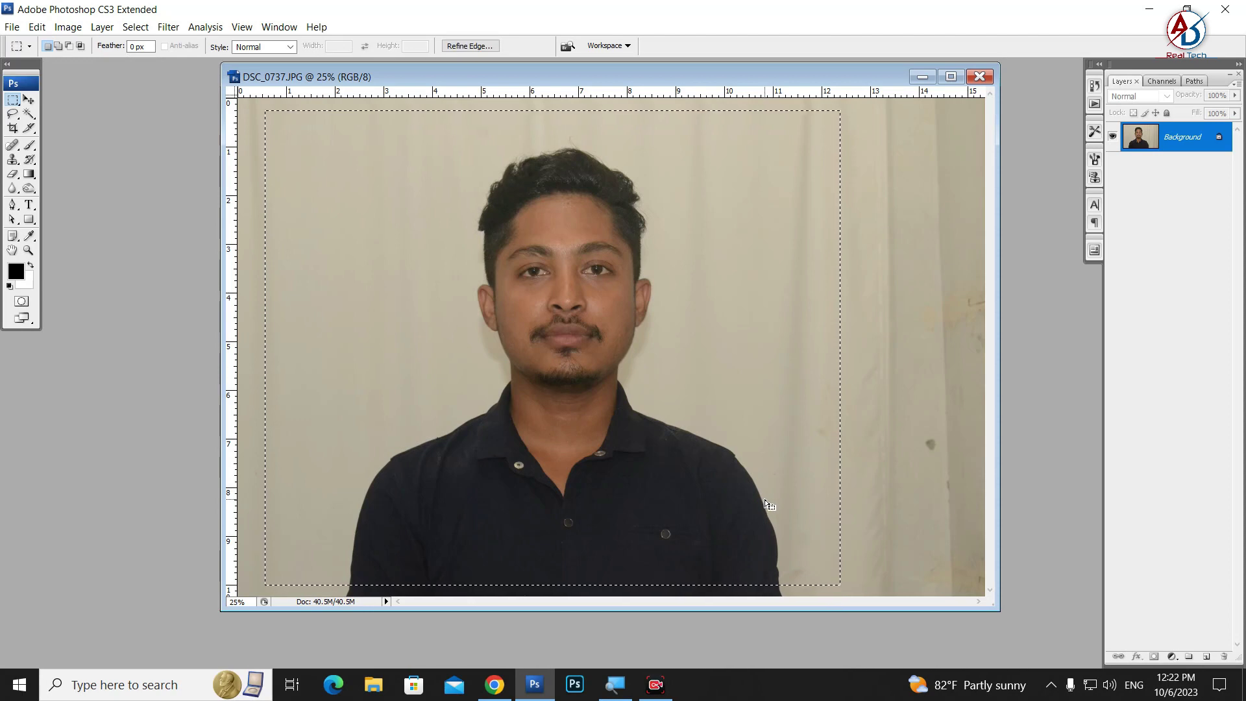
key("alt+i")
key("p")
key("ctrl+d")
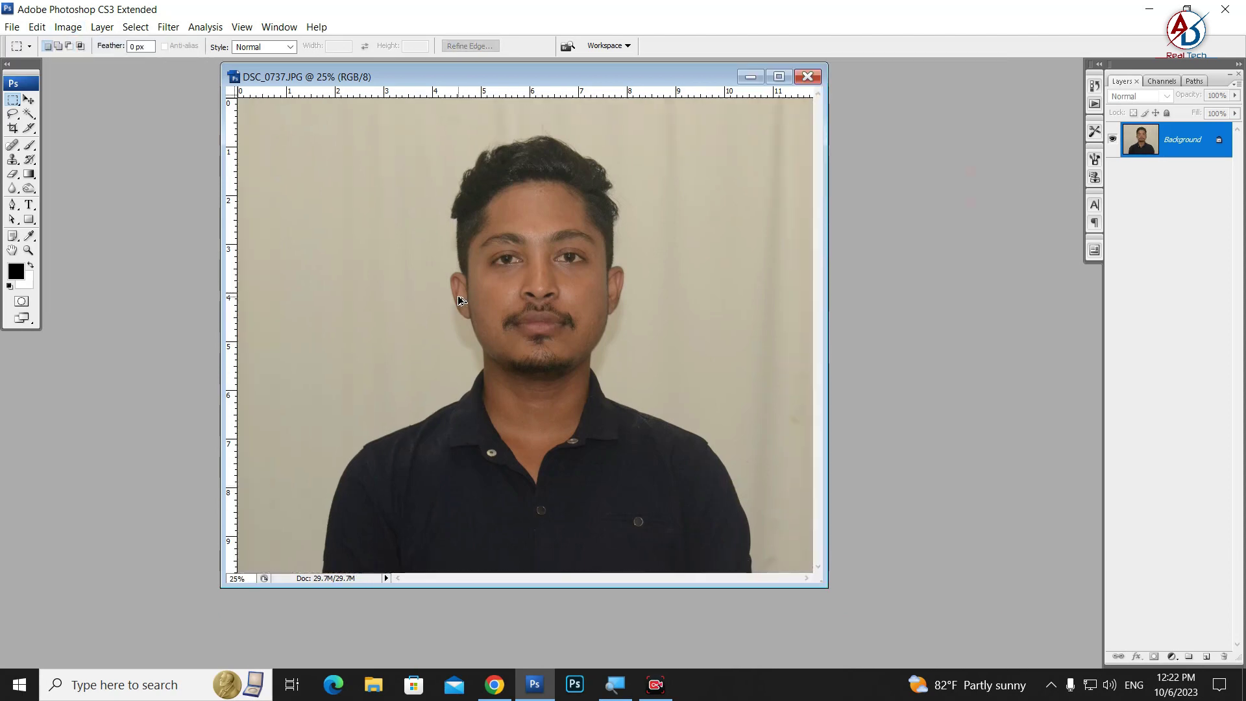
Step: Undo the crop, shift the selection right, and re-crop to drop the stained background
key("ctrl+a")
key("ctrl+alt+z")
key("ctrl+alt+z")
key("ctrl+alt+z")
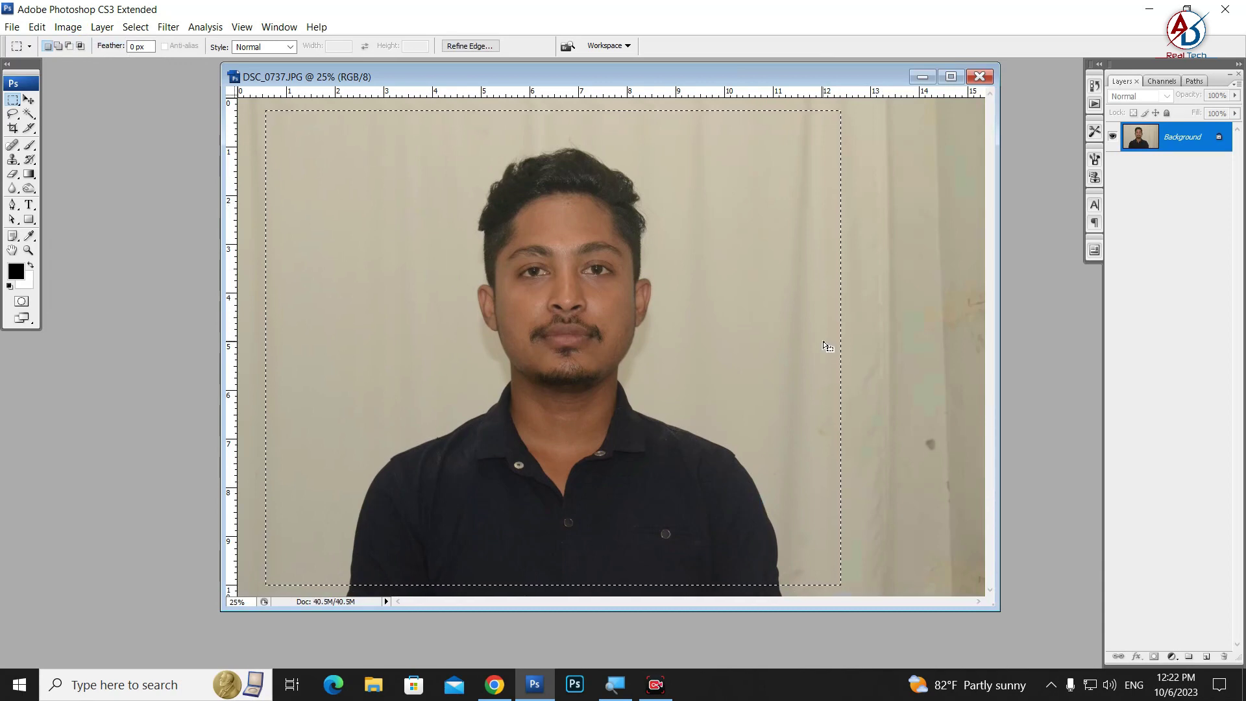
key("shift+Right")
key("shift+Right")
key("shift+Right")
key("shift+Right")
key("alt+i")
key("p")
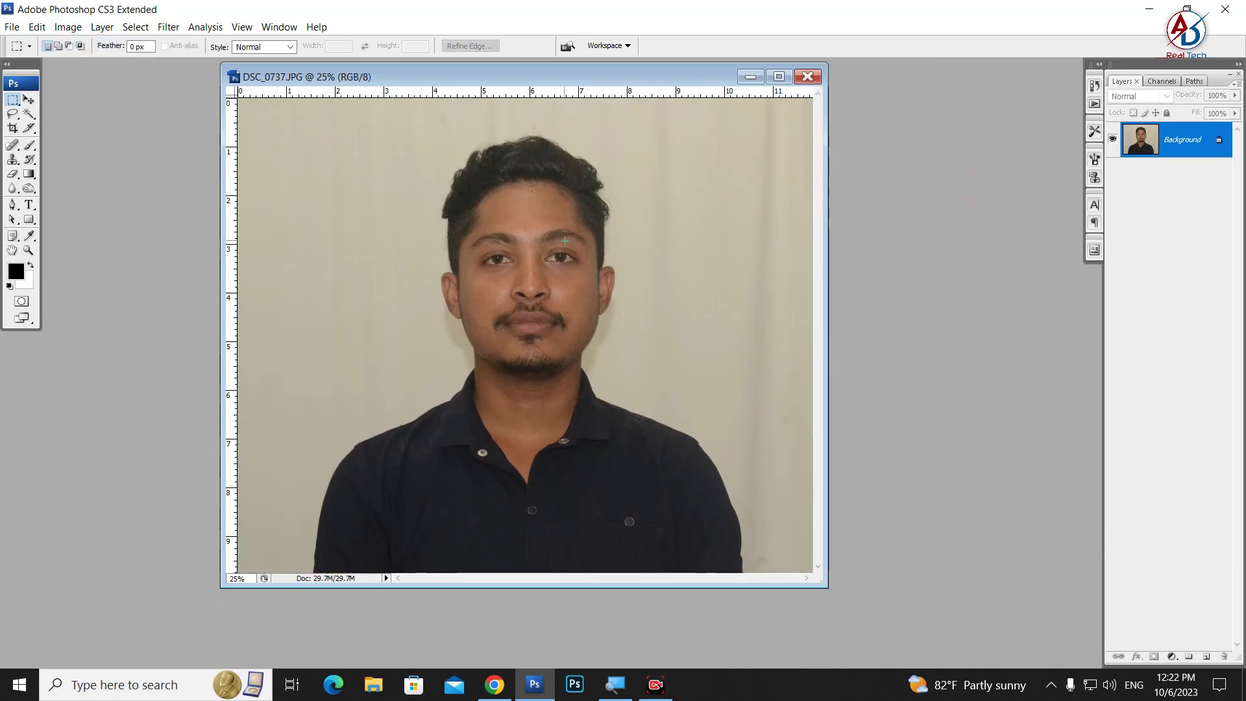
left_click_drag(564, 83, 648, 89)
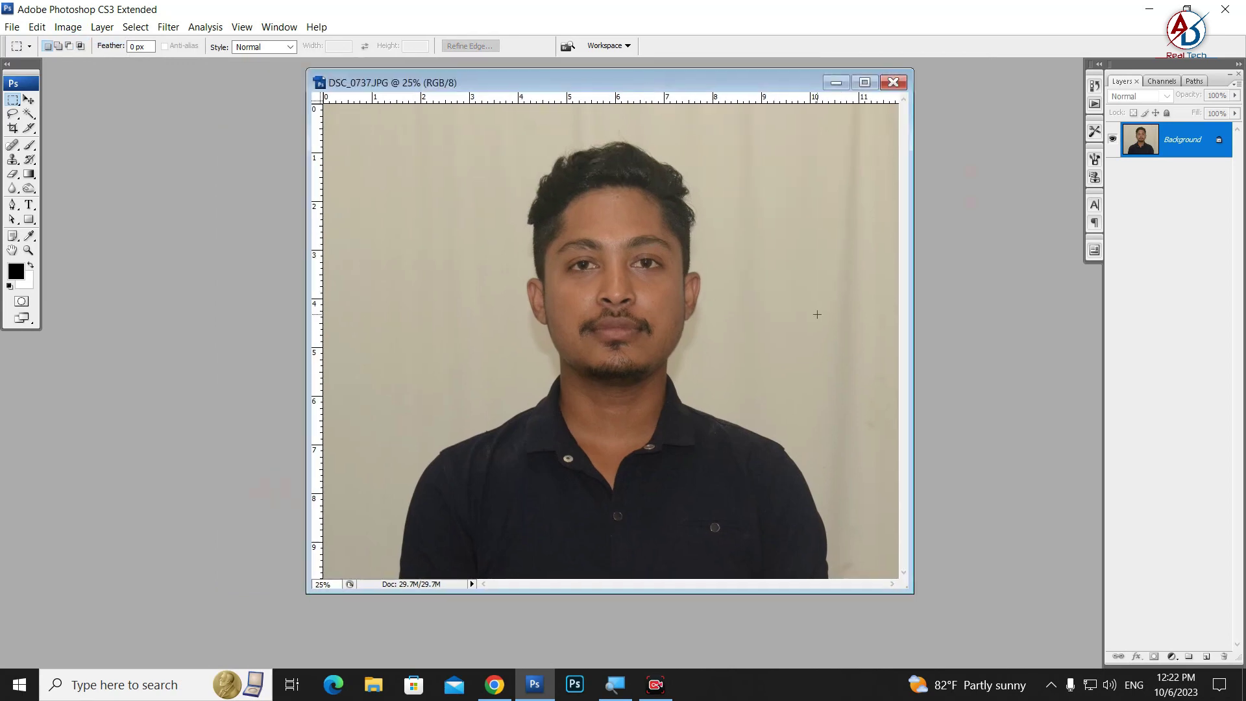
Step: Apply Auto Levels to brighten the portrait and save DSC_0737.JPG as JPEG
left_click(68, 27)
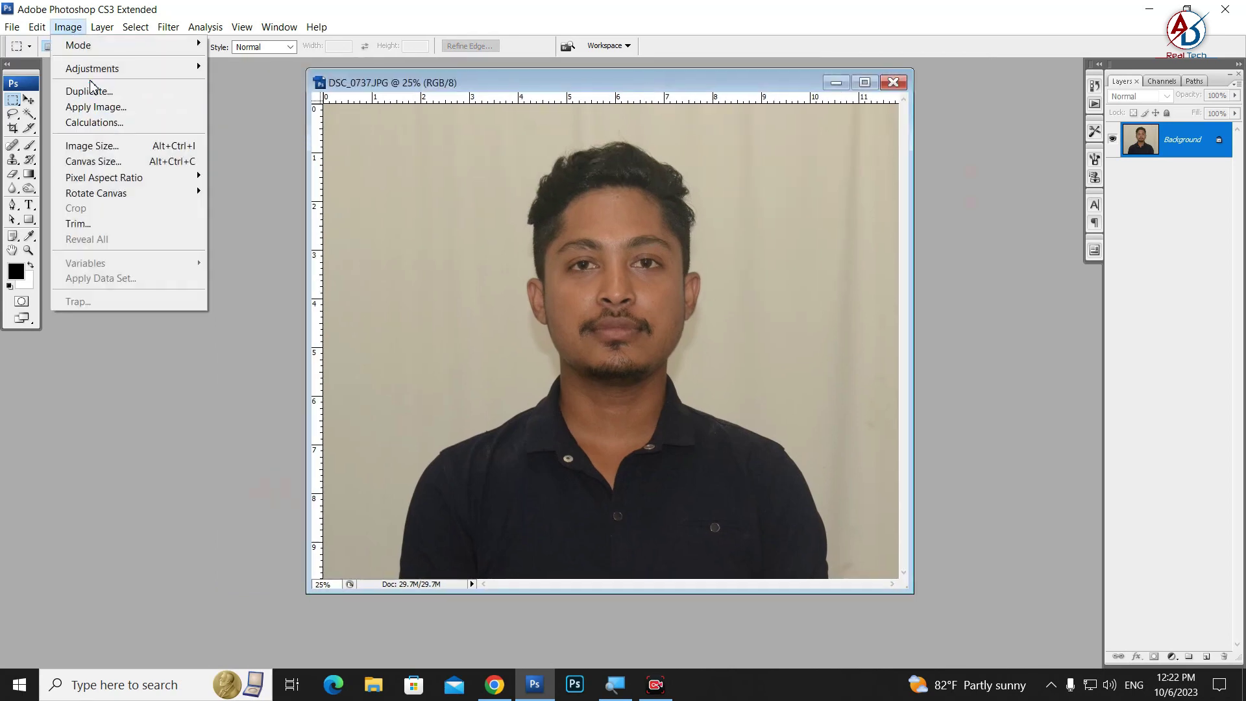
mouse_move(58, 45)
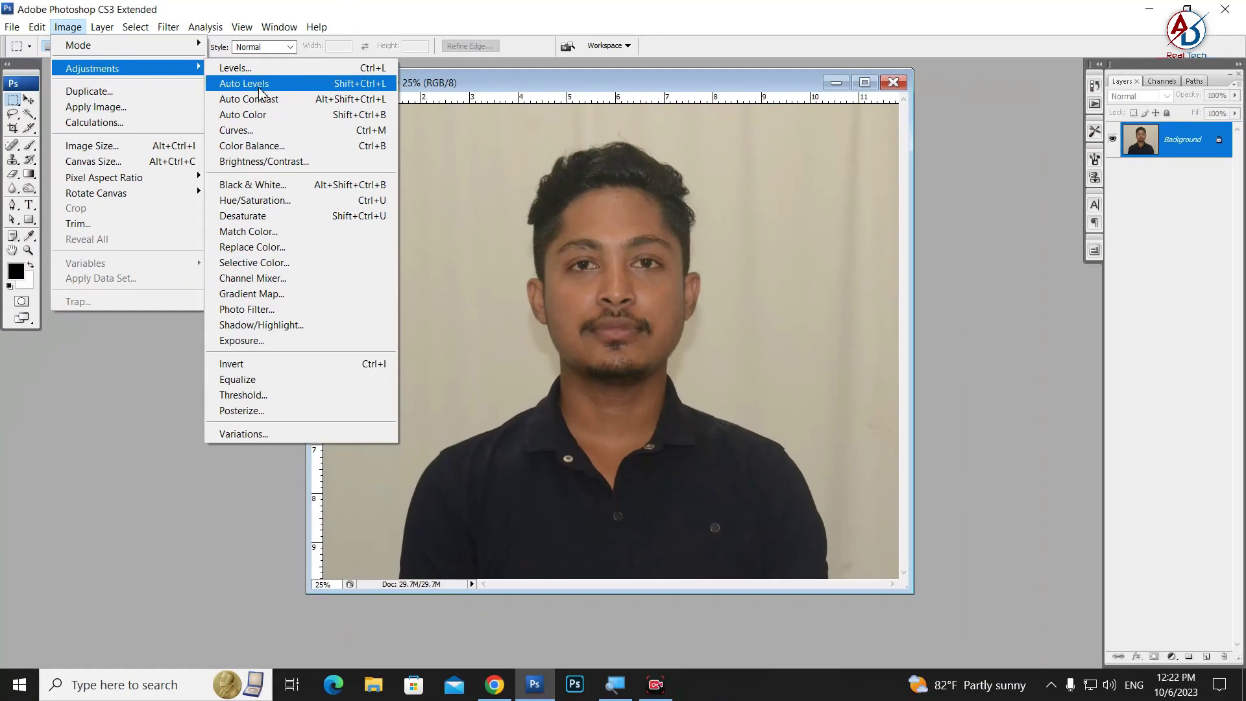
left_click(258, 85)
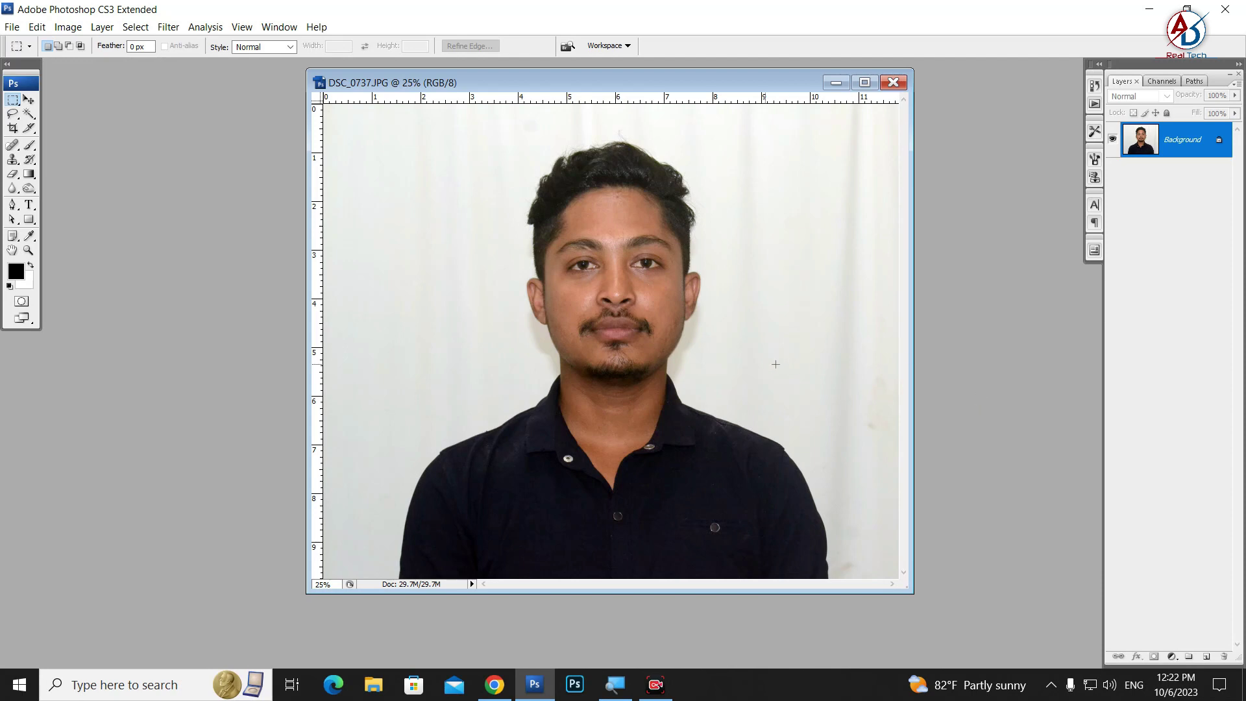
key("ctrl+s")
left_click(702, 191)
left_click(68, 27)
mouse_move(92, 68)
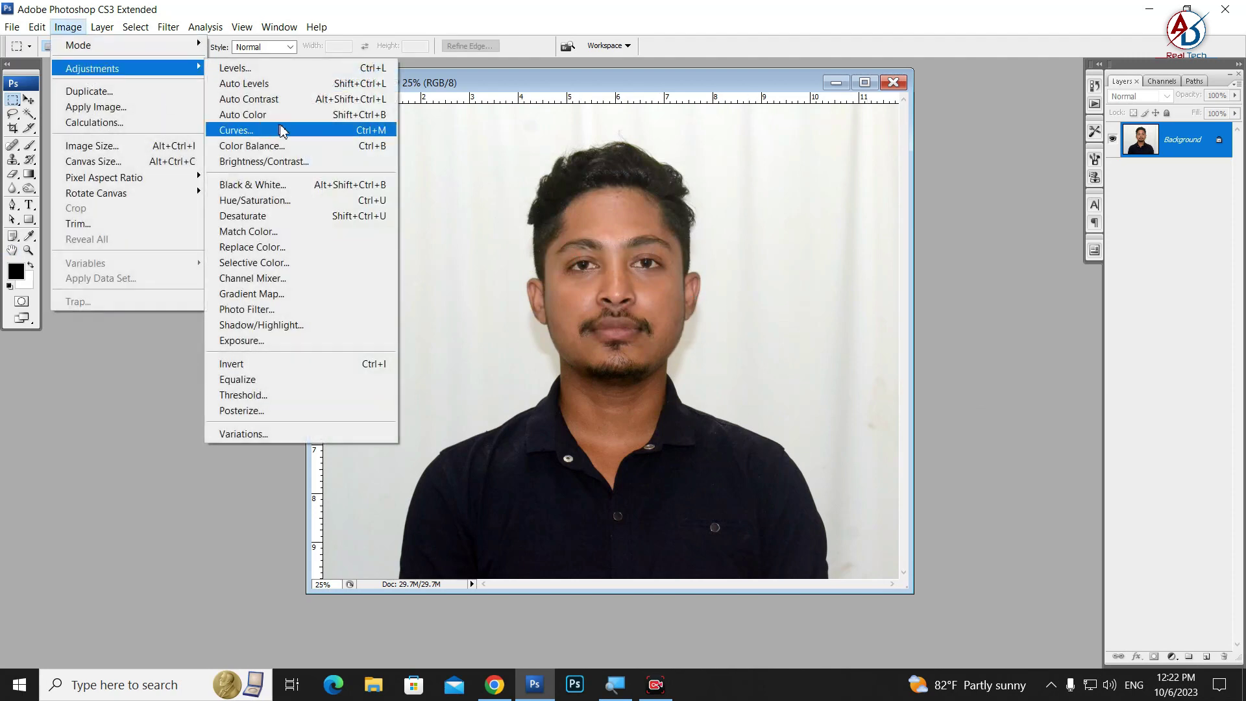
left_click(661, 8)
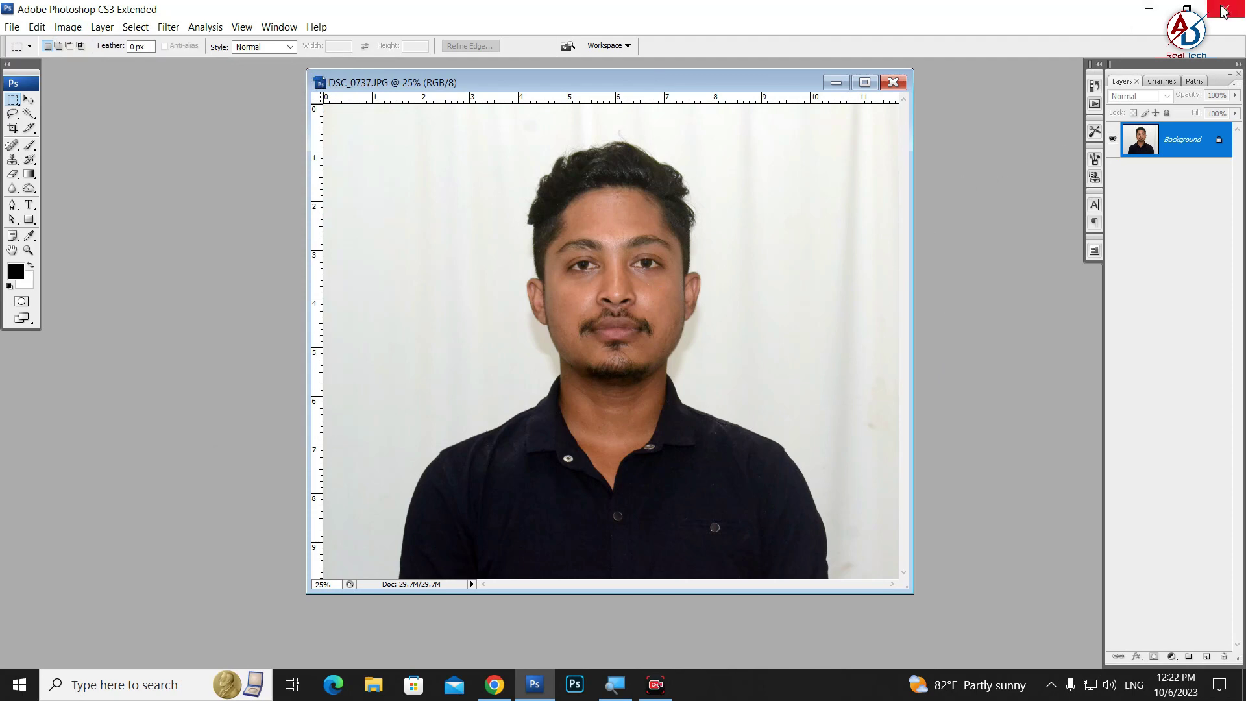
Step: Preview the edited DSC_0737.JPG in Windows Photos, then return to Chrome's Photo Tool
left_click(1148, 12)
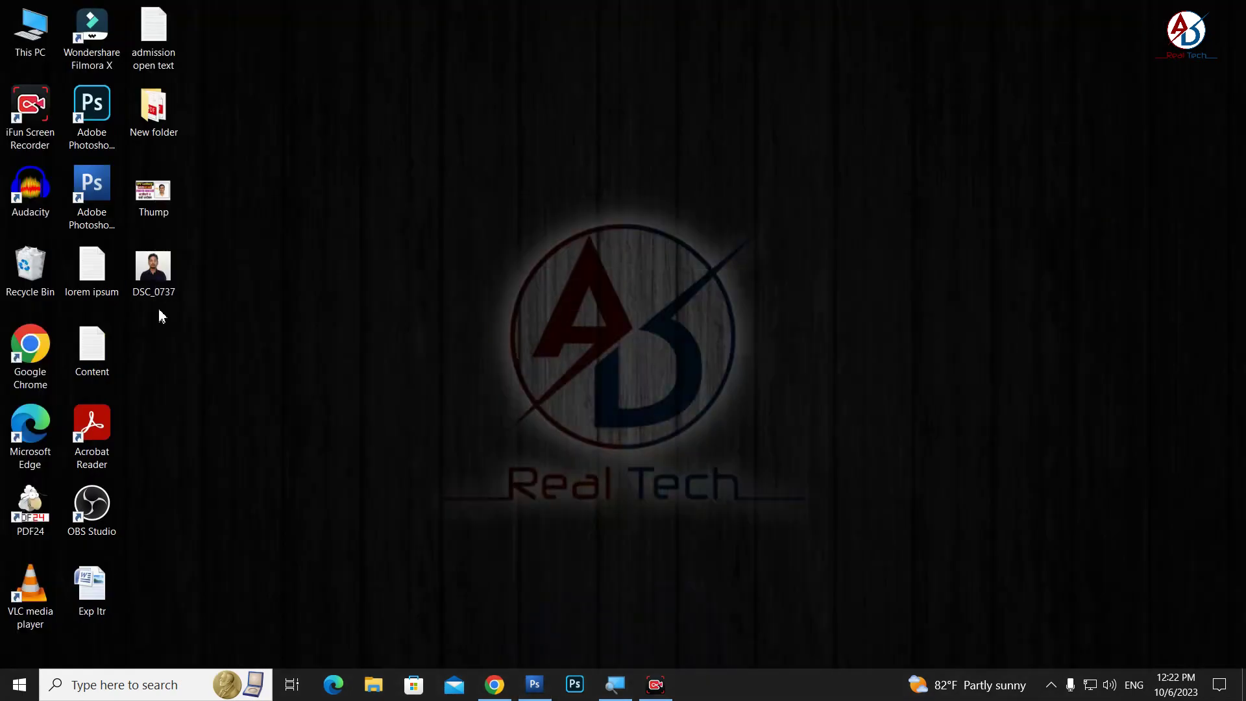
double_click(156, 269)
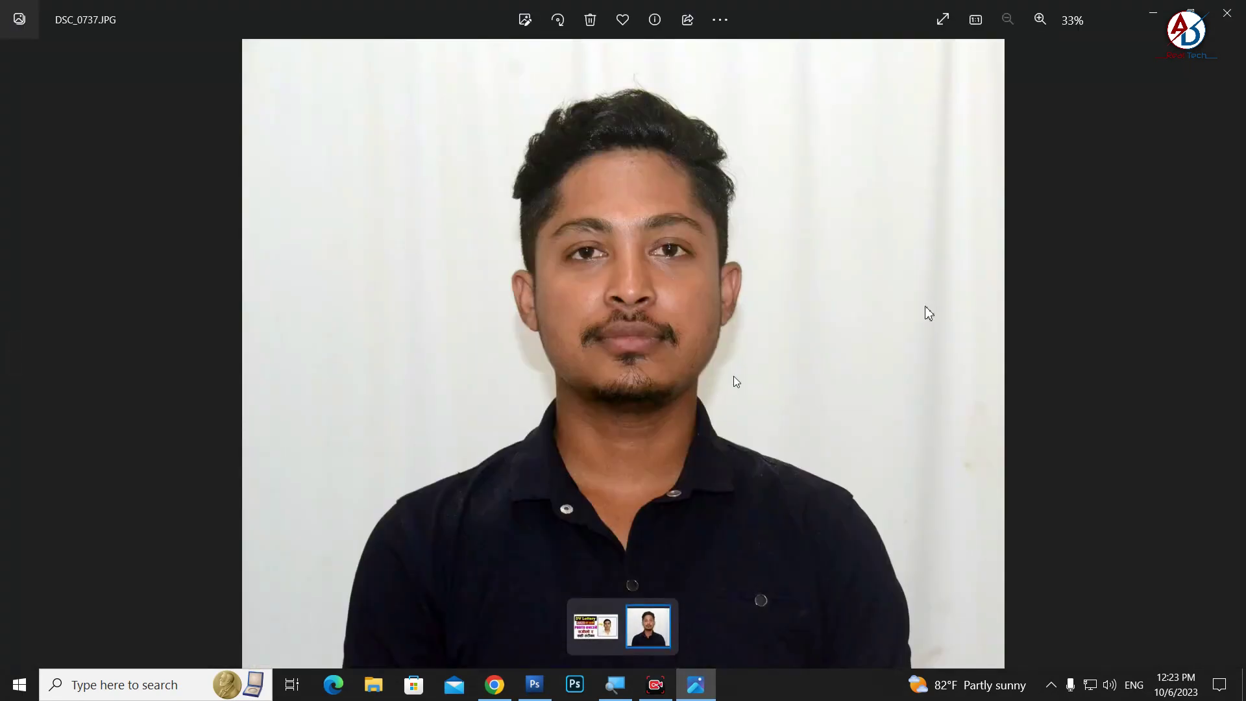
key("alt+F4")
left_click(495, 685)
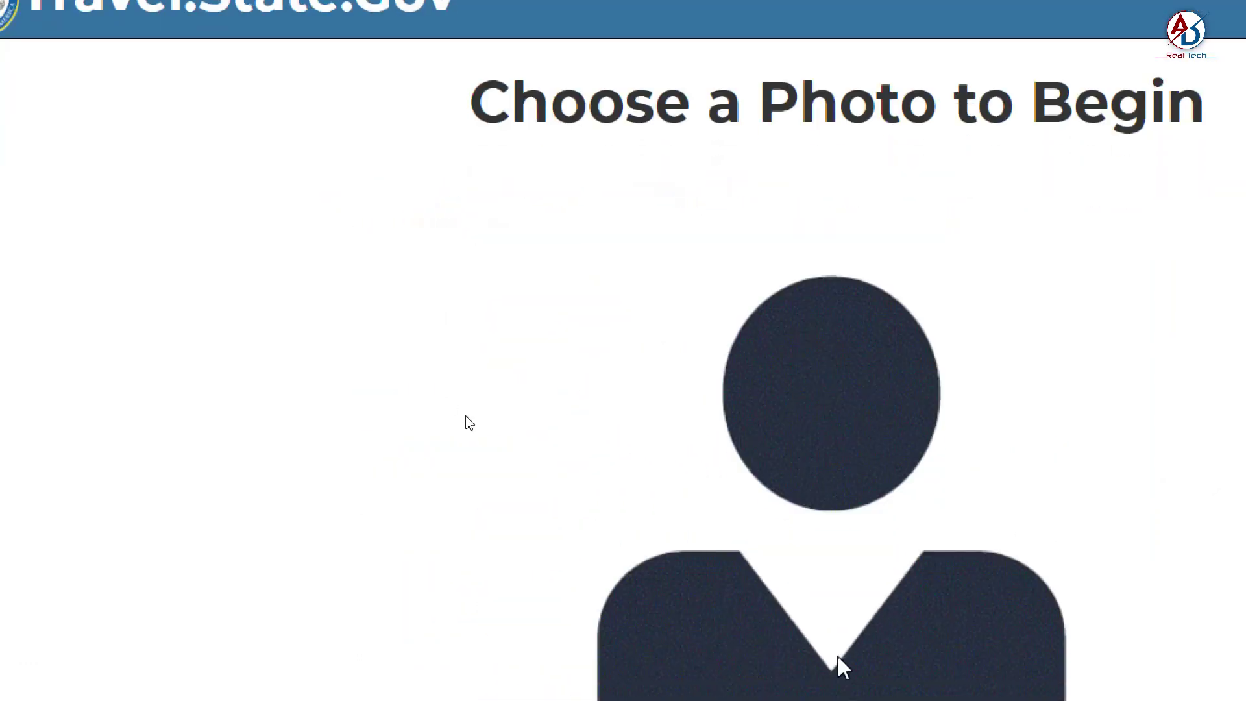
Step: Upload DSC_0737 from the Desktop folder into the Photo Tool
scroll(573, 553, "down", 2)
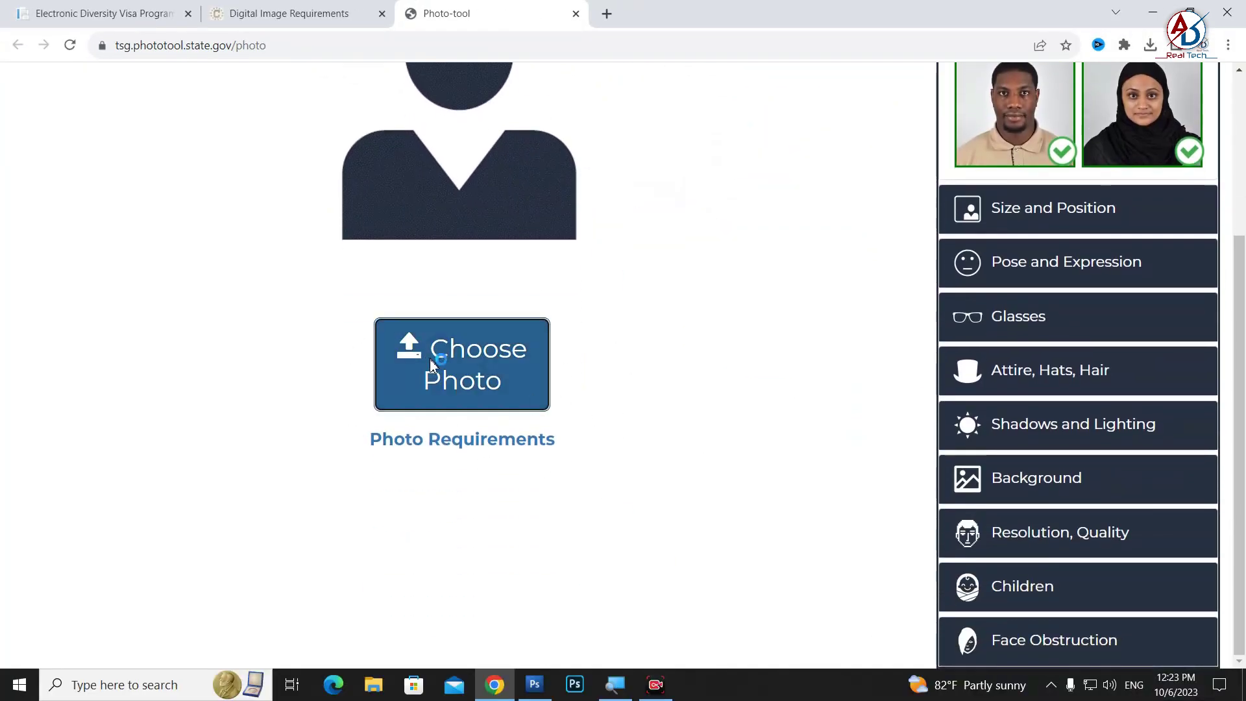
left_click(430, 360)
left_click(66, 125)
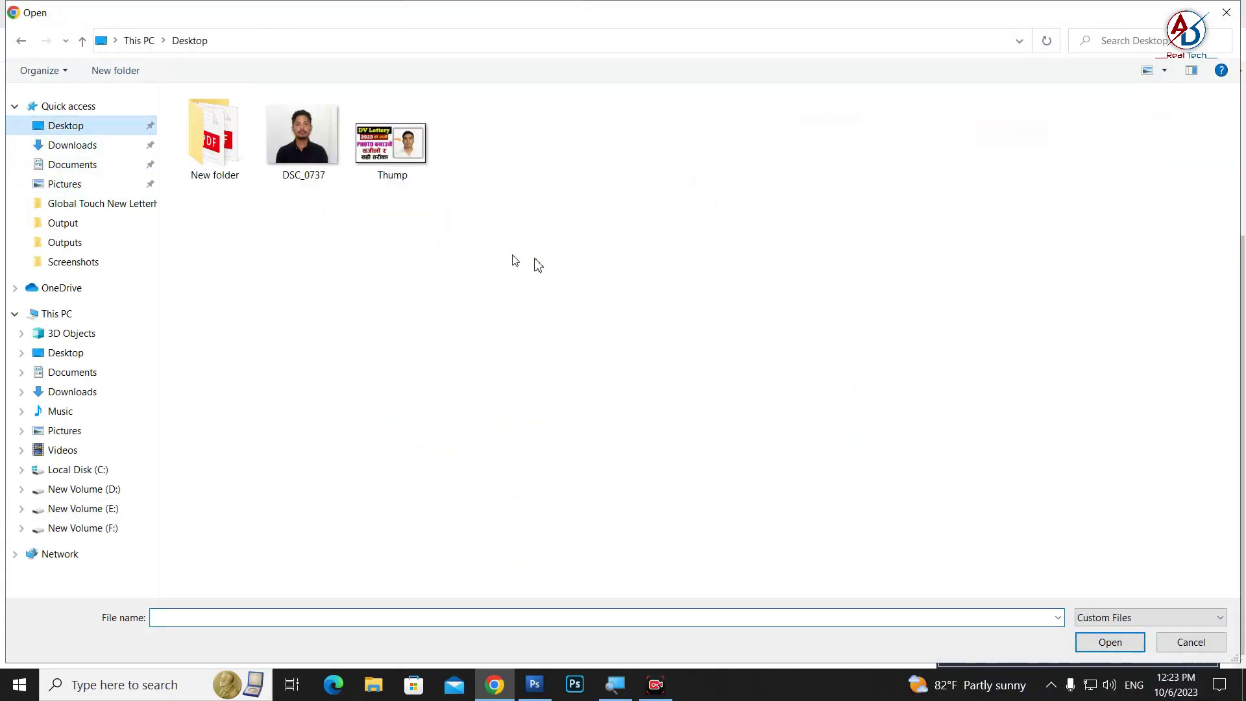
left_click(307, 159)
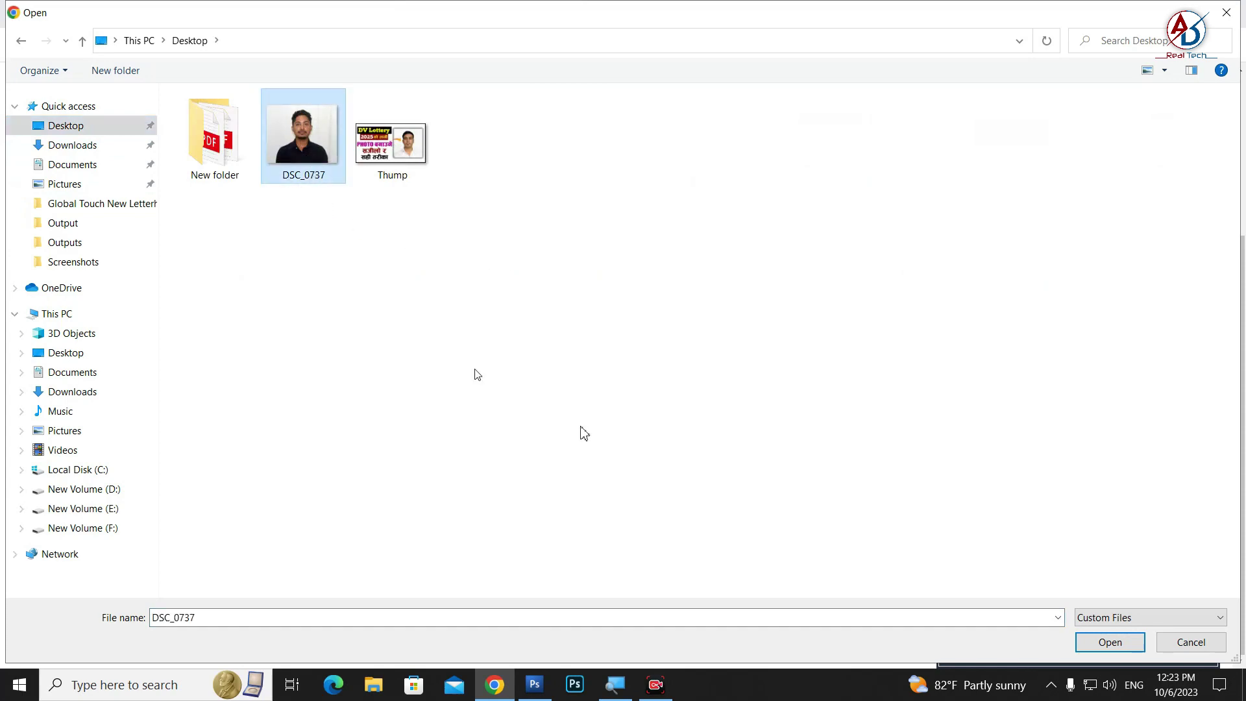
left_click(1109, 642)
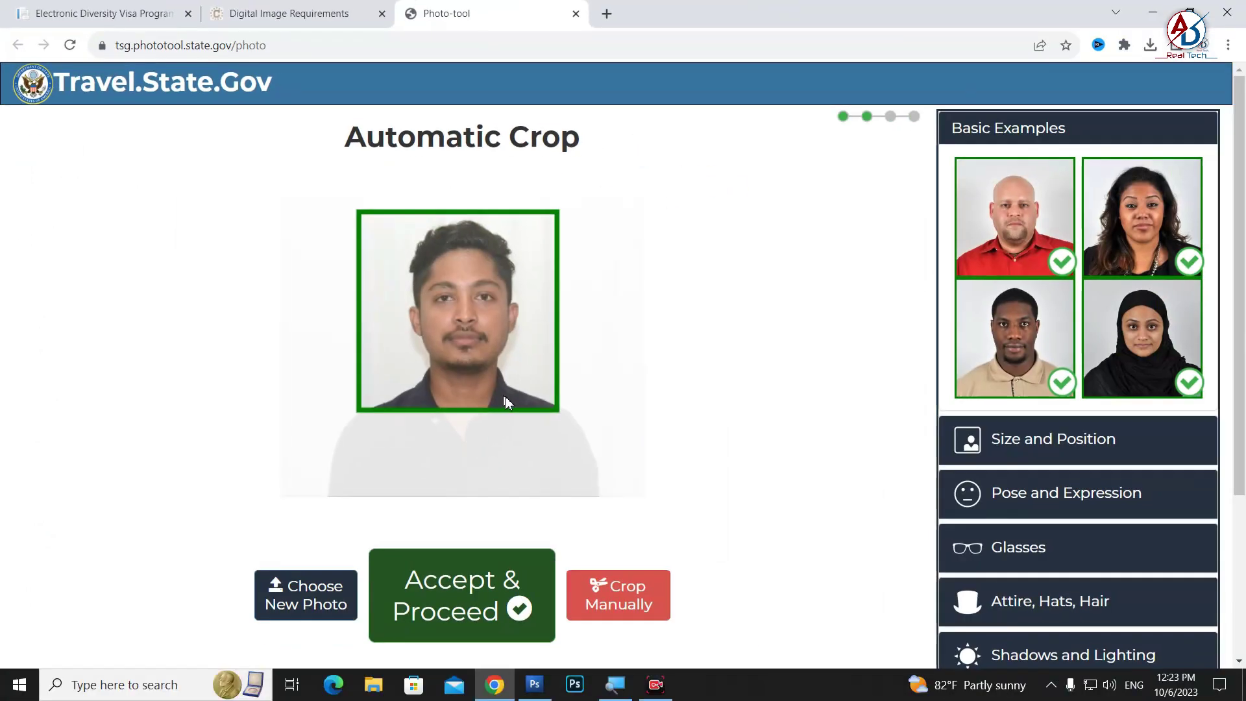
Step: Switch to manual cropping, drag eye markers onto both eyes, and accept the crop
scroll(509, 402, "down", 1)
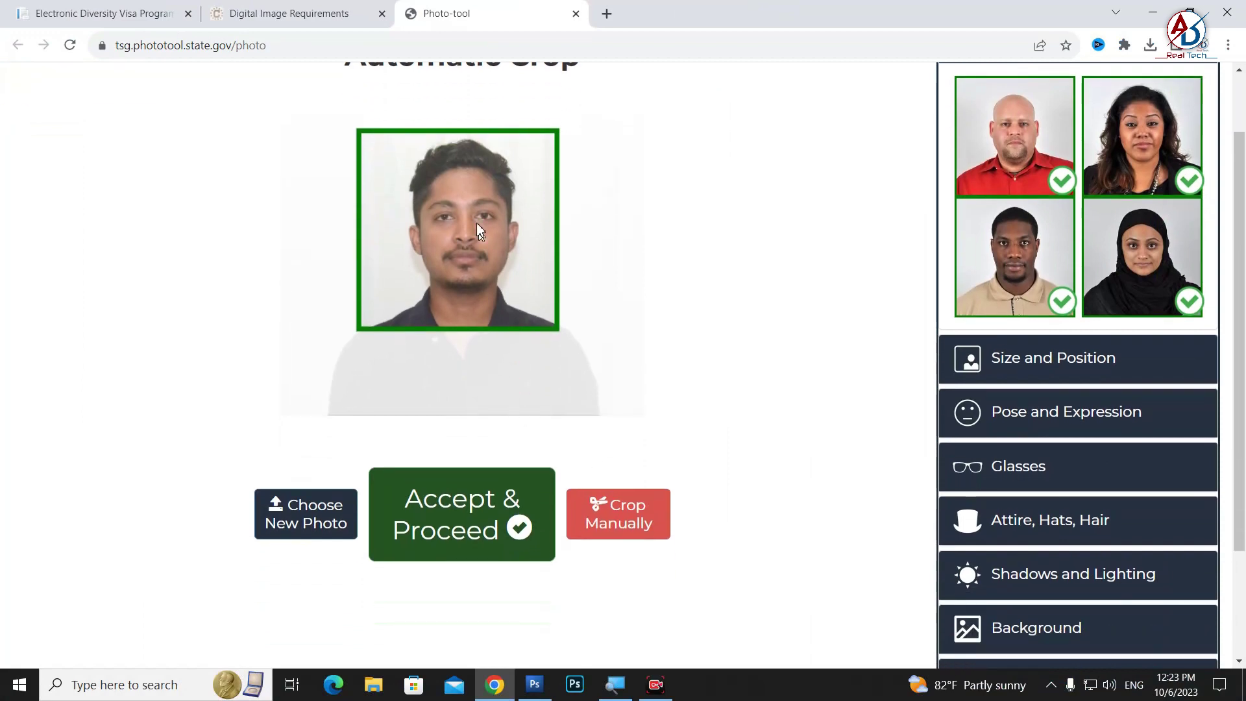
left_click(633, 529)
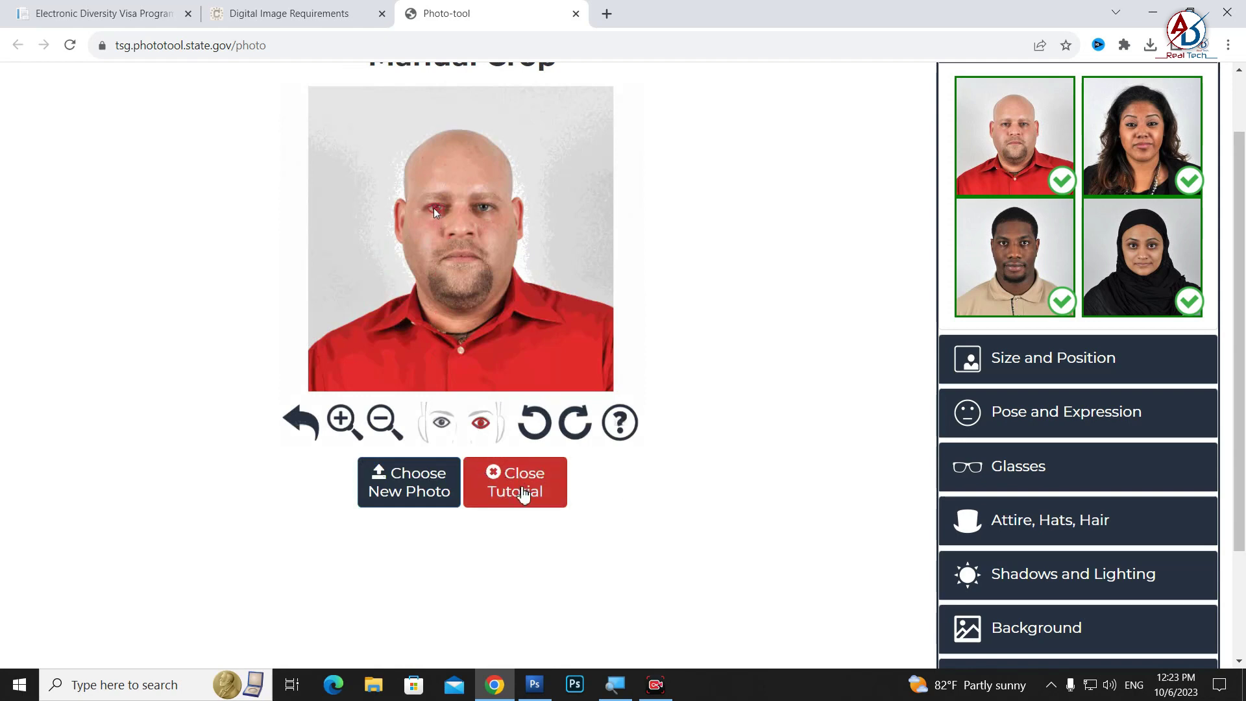
left_click(519, 491)
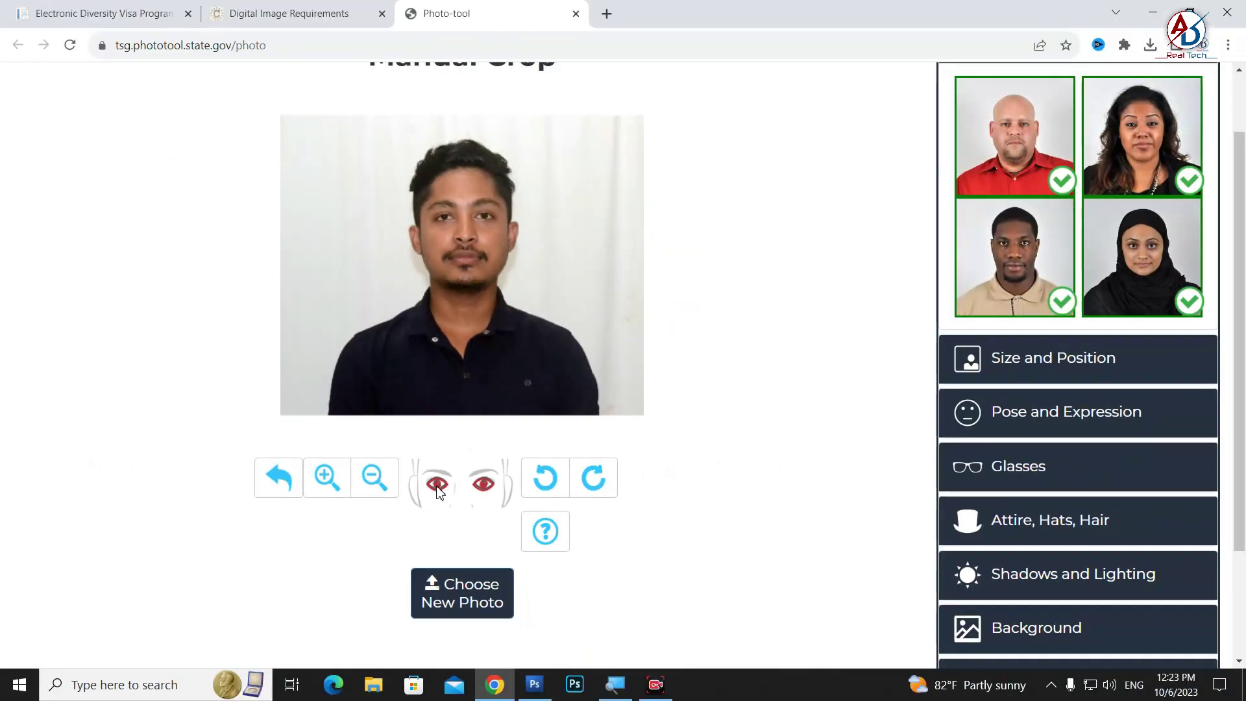
left_click_drag(437, 499, 445, 349)
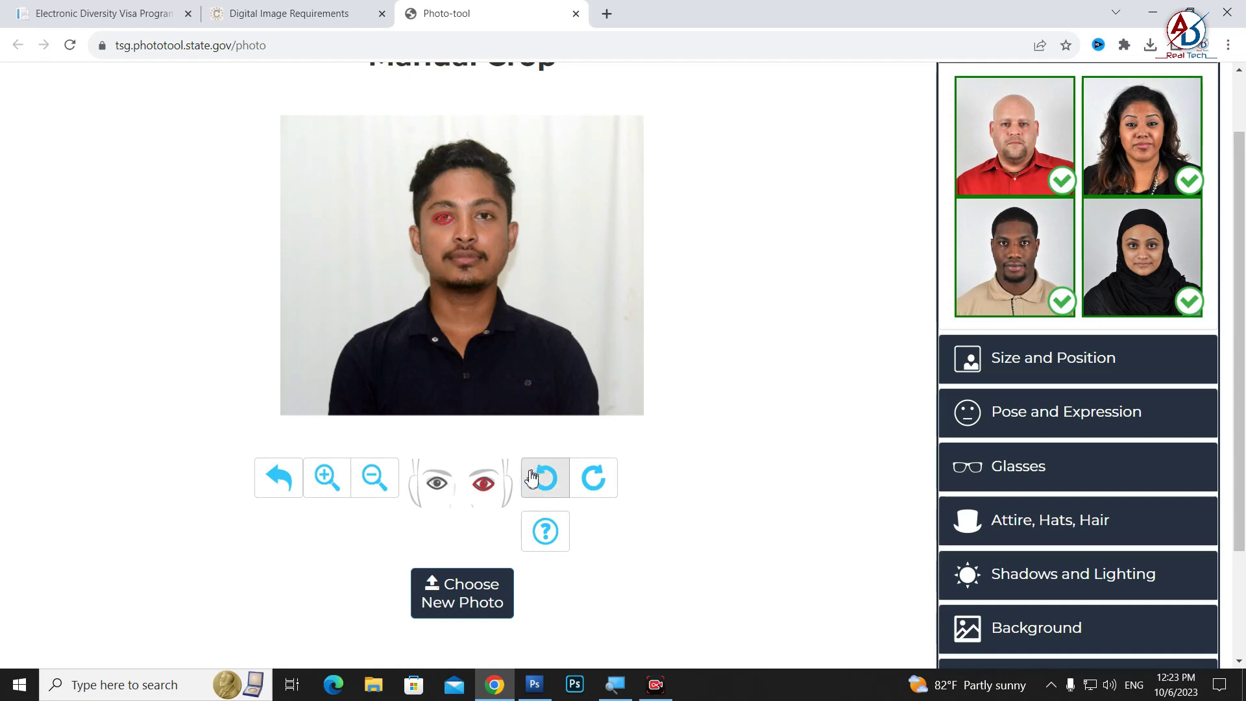
left_click_drag(483, 483, 487, 226)
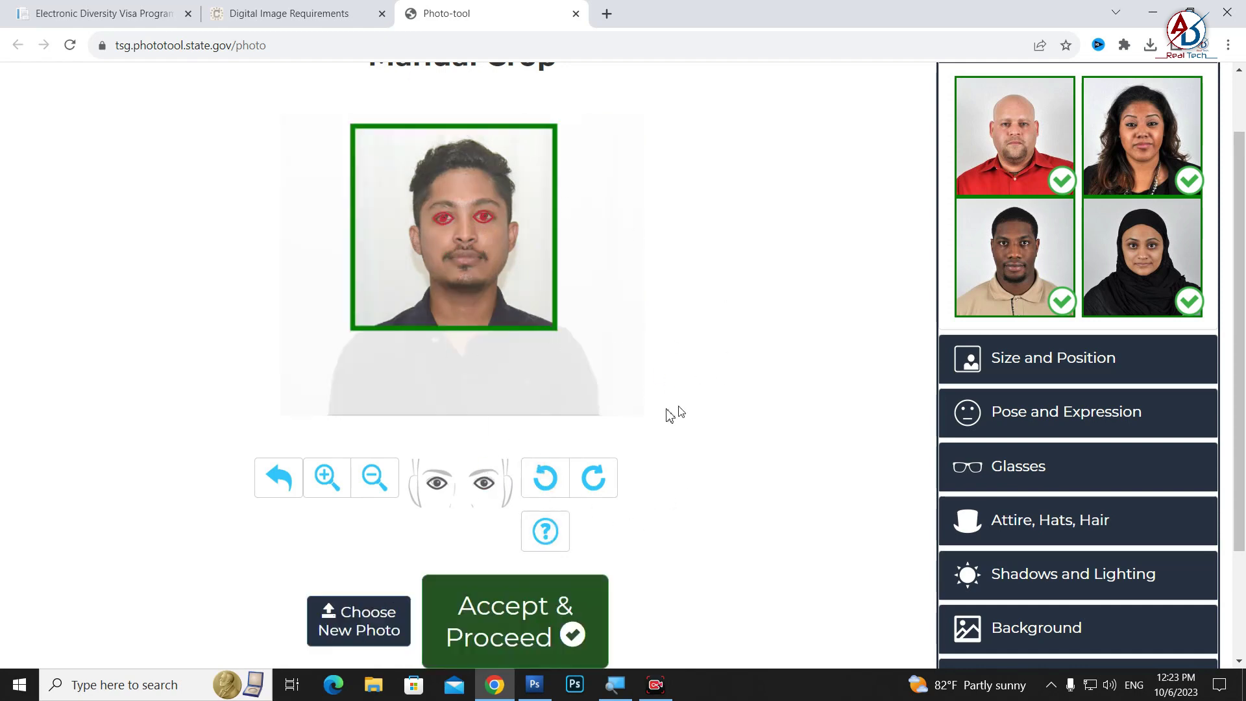
scroll(578, 478, "down", 2)
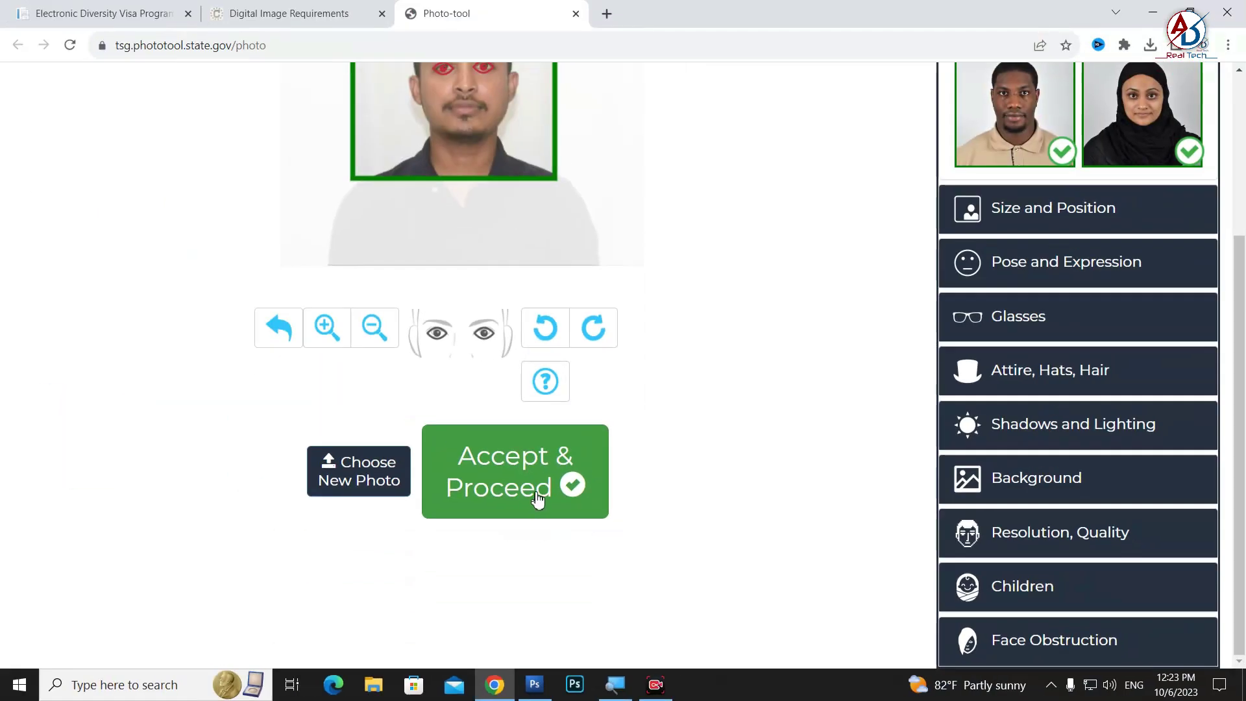
left_click(536, 498)
Step: Download cropped-DSC_0737.JPG and show it in the Windows Downloads folder
scroll(766, 386, "up", 3)
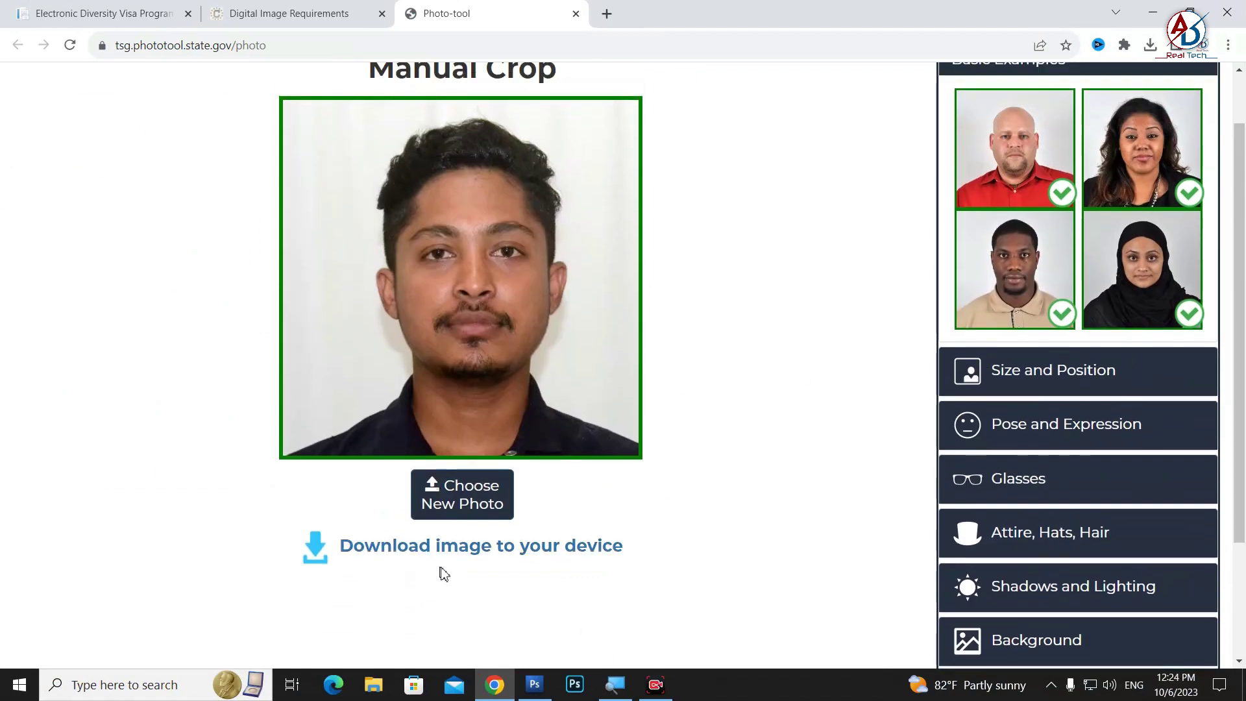
left_click(477, 555)
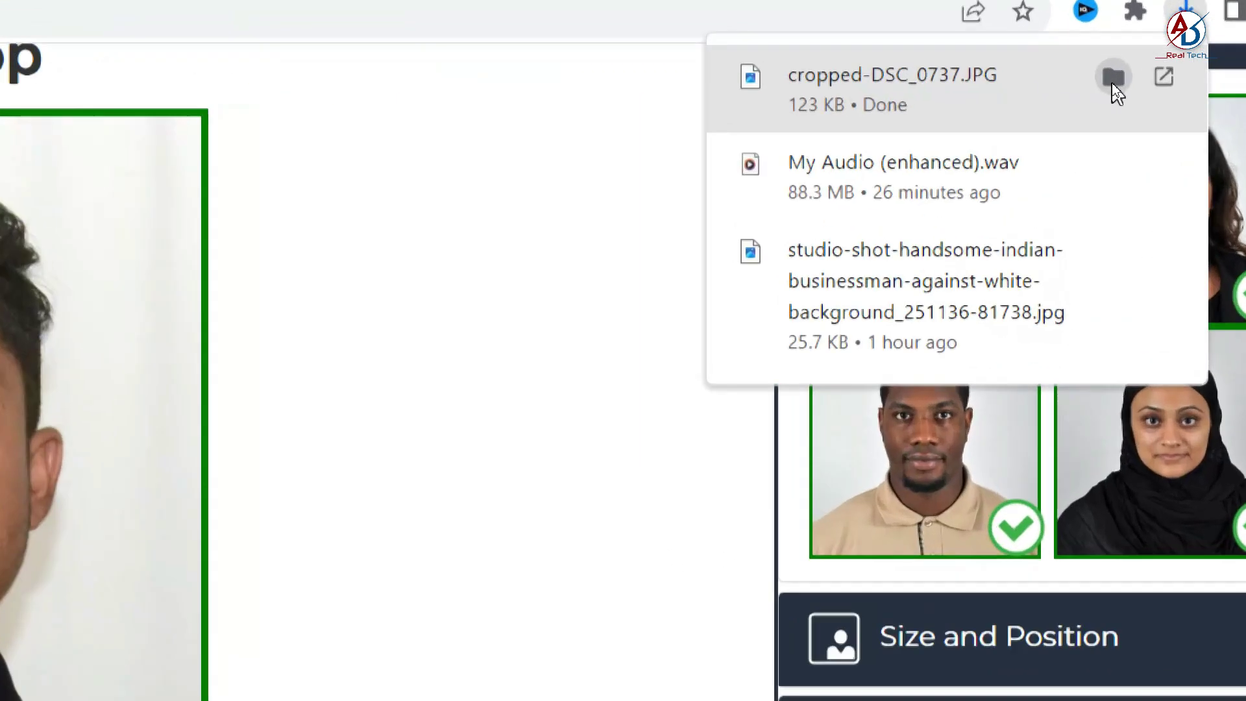
left_click(1112, 79)
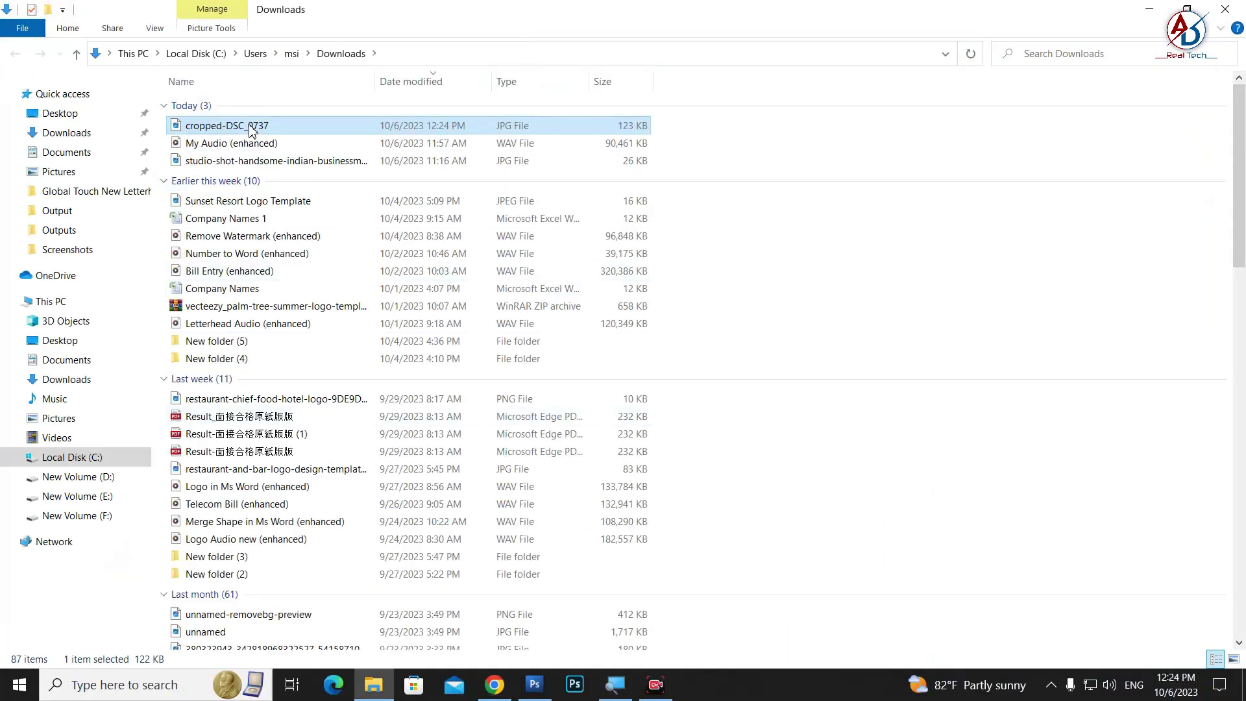
Step: Preview cropped-DSC_0737.JPG in Photos, then close it to return to Downloads
double_click(250, 124)
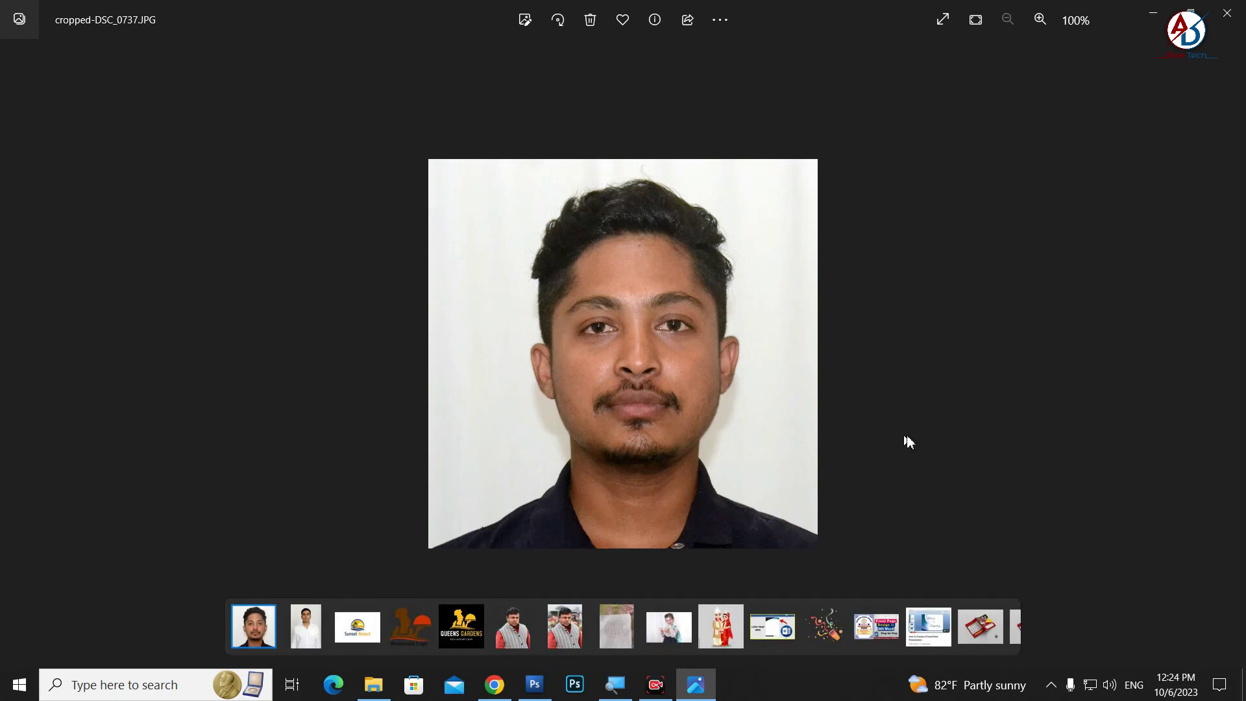
left_click(1227, 12)
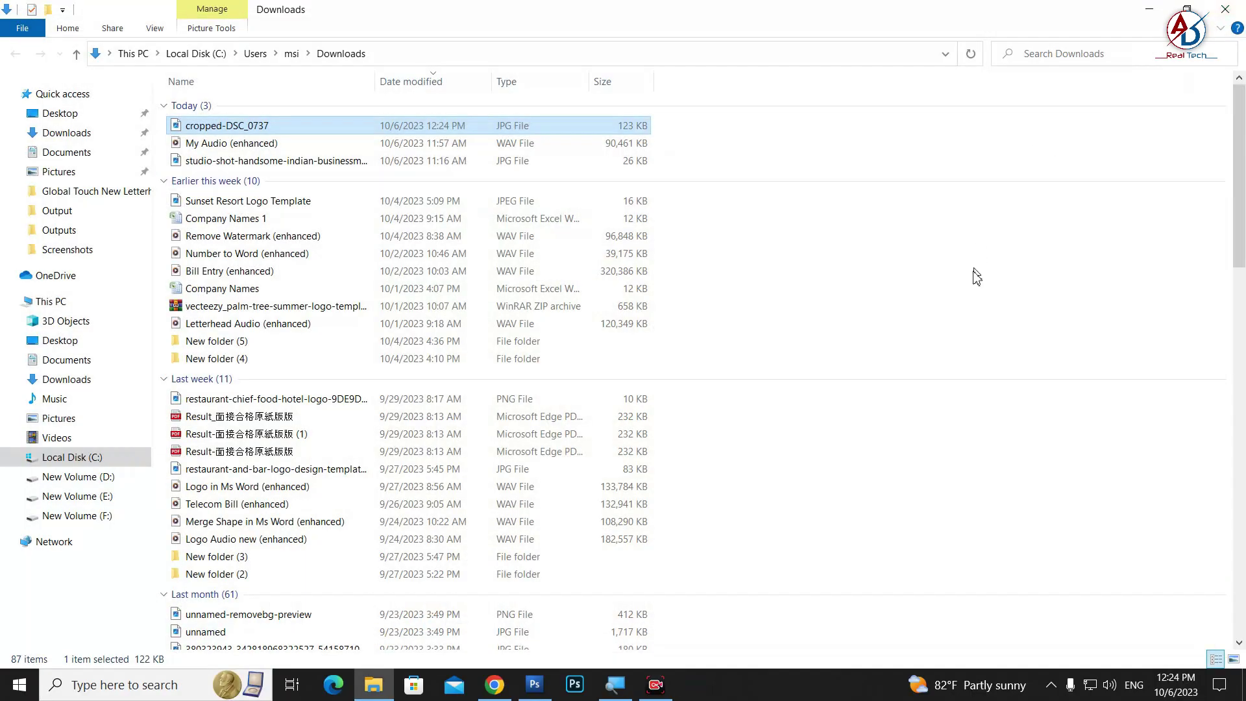